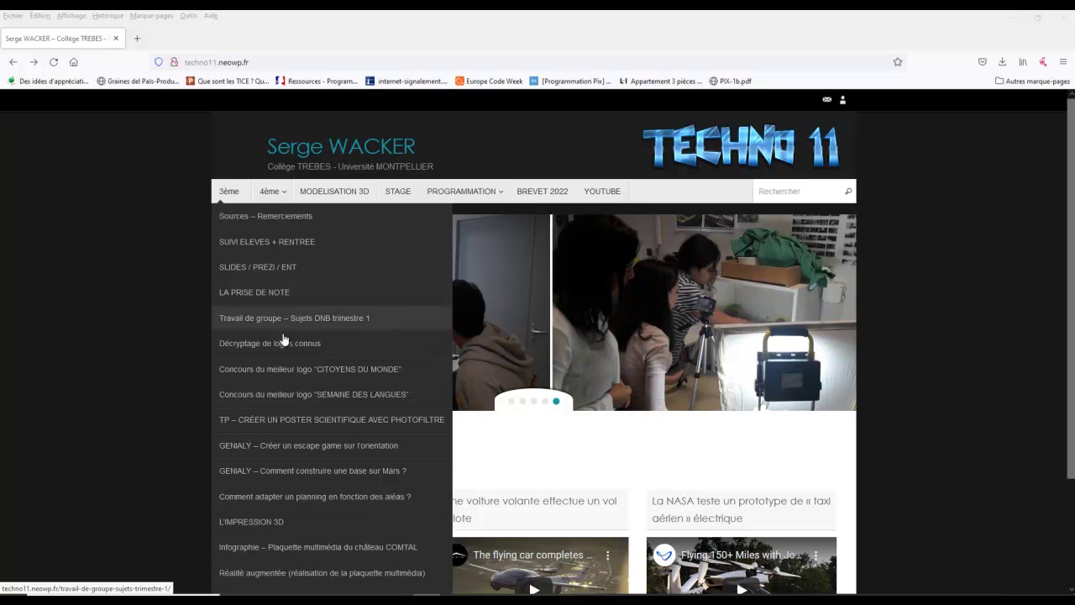
- Open the "Décryptage de logos connus" lesson and review the title, name and class instructions for the Slides presentation page
left_click(285, 345)
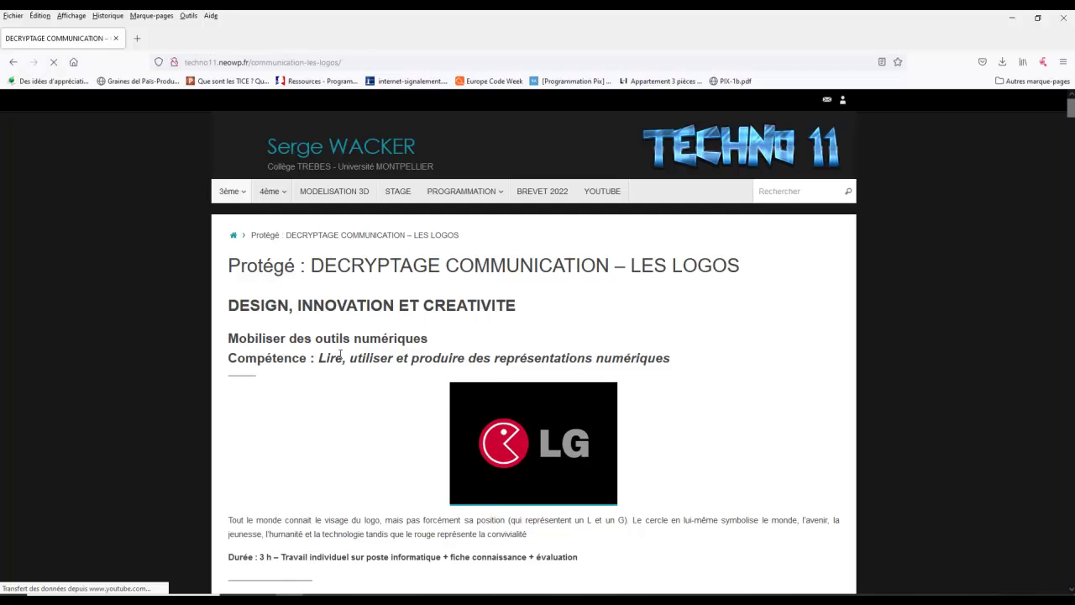
scroll(653, 398, "down", 5)
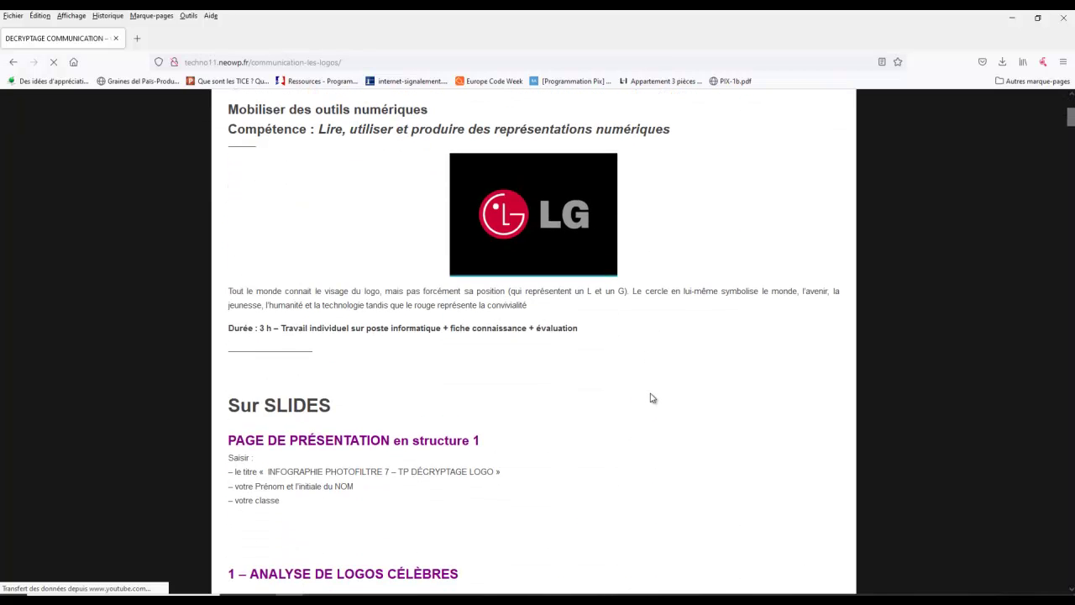
left_click_drag(269, 413, 499, 416)
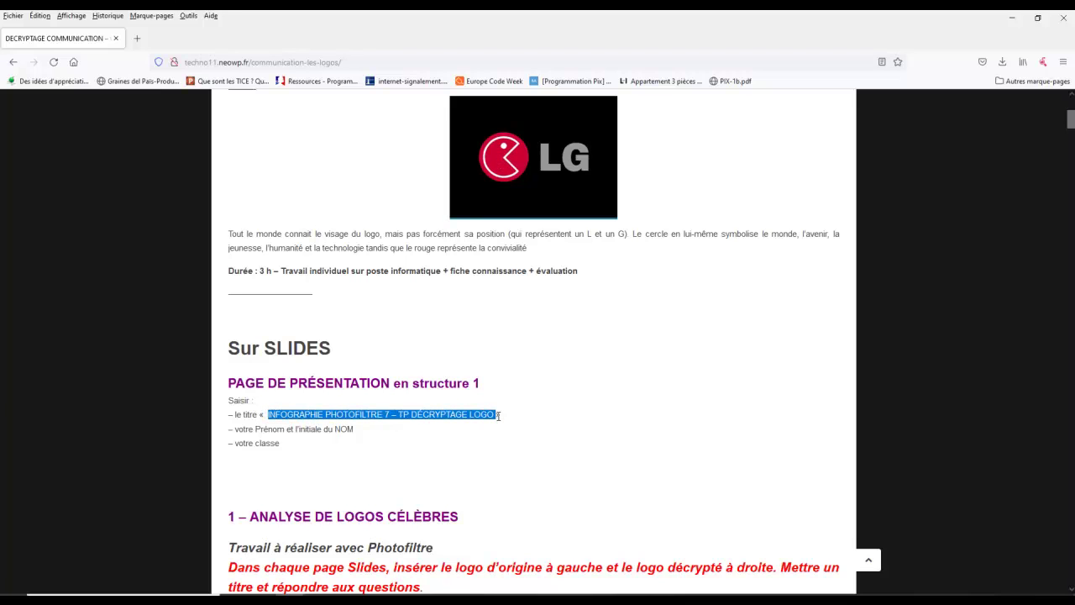
left_click(253, 429)
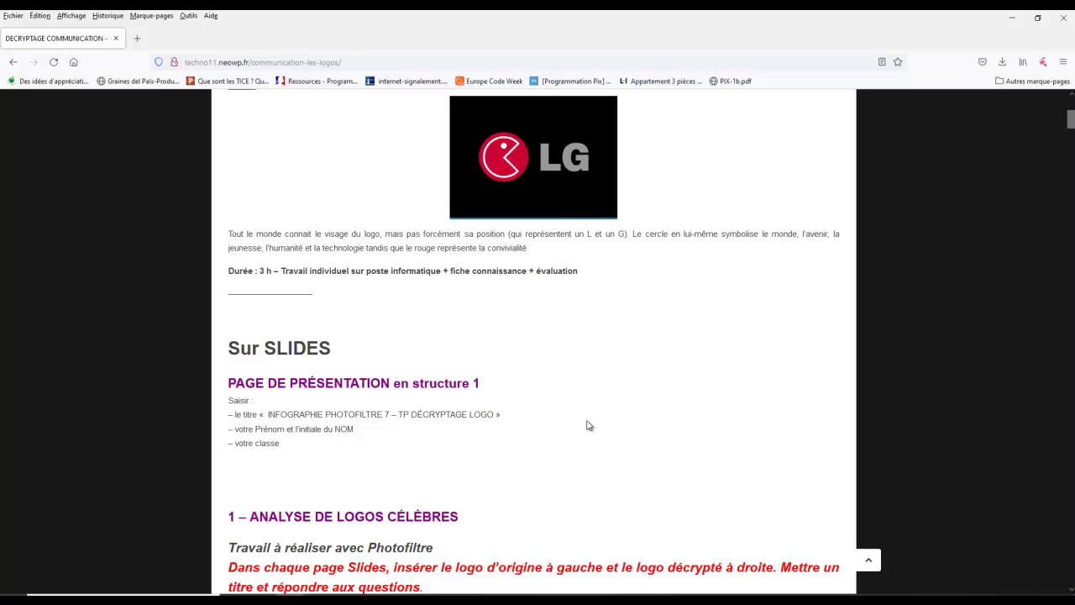
- Copy the Tour de France logo from the lesson and paste it into PhotoFiltre 7 as a new image
scroll(588, 426, "down", 5)
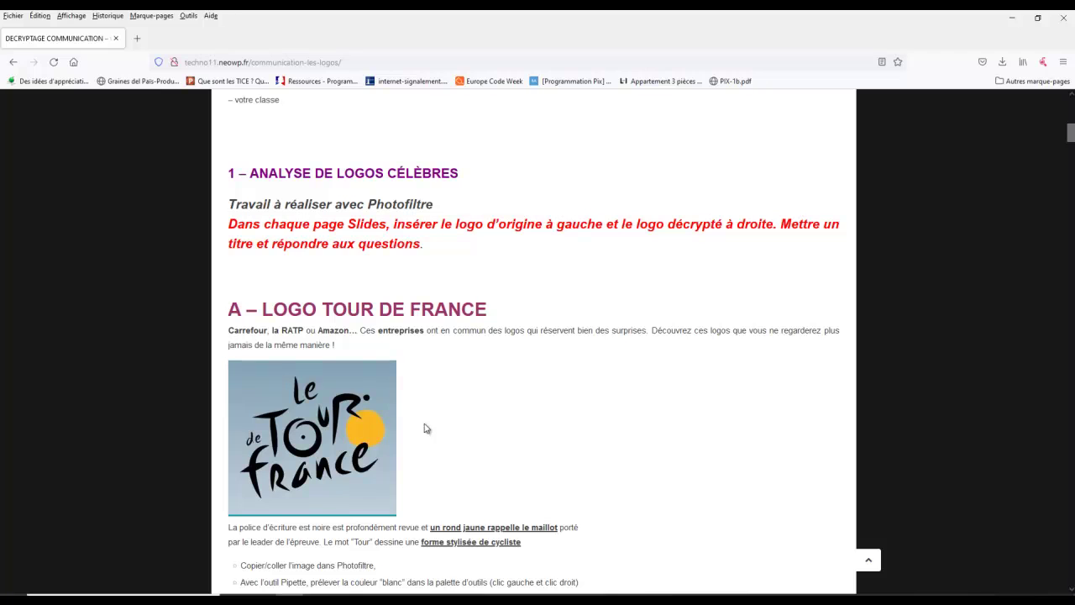
right_click(344, 418)
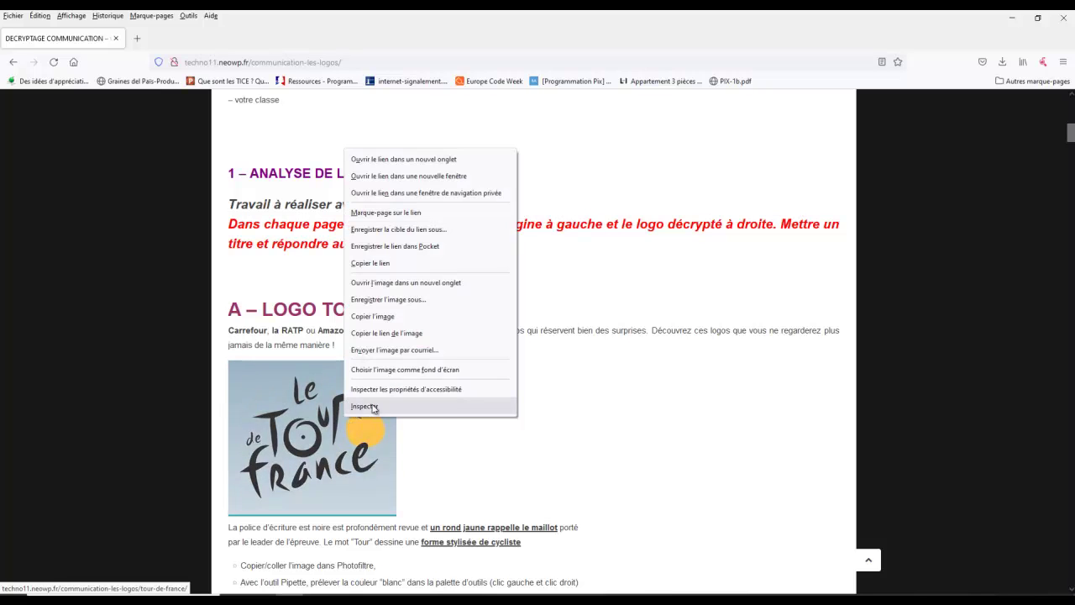
left_click(398, 316)
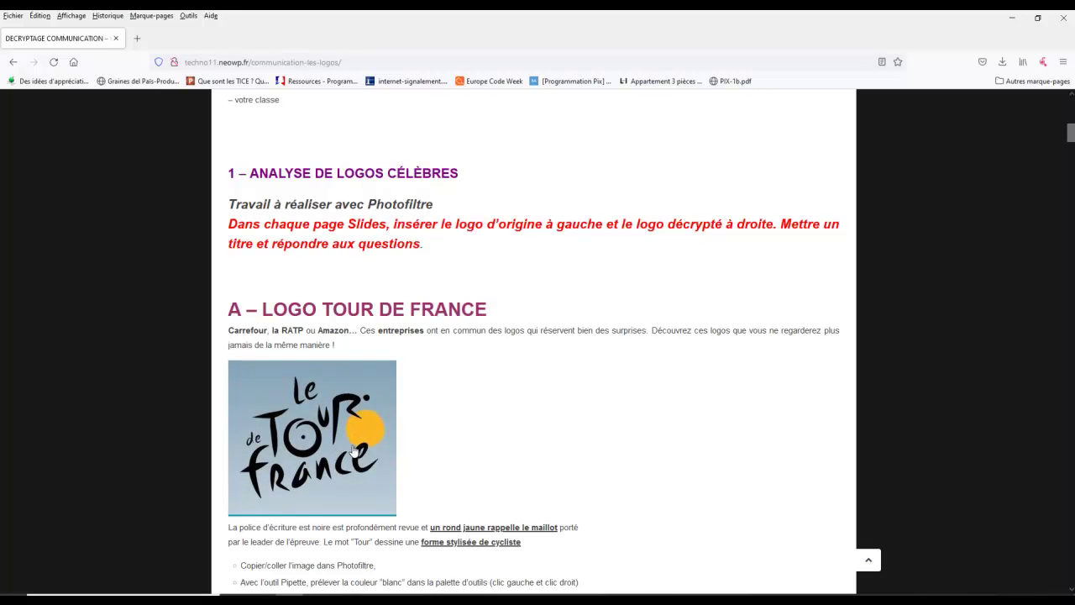
left_click(319, 550)
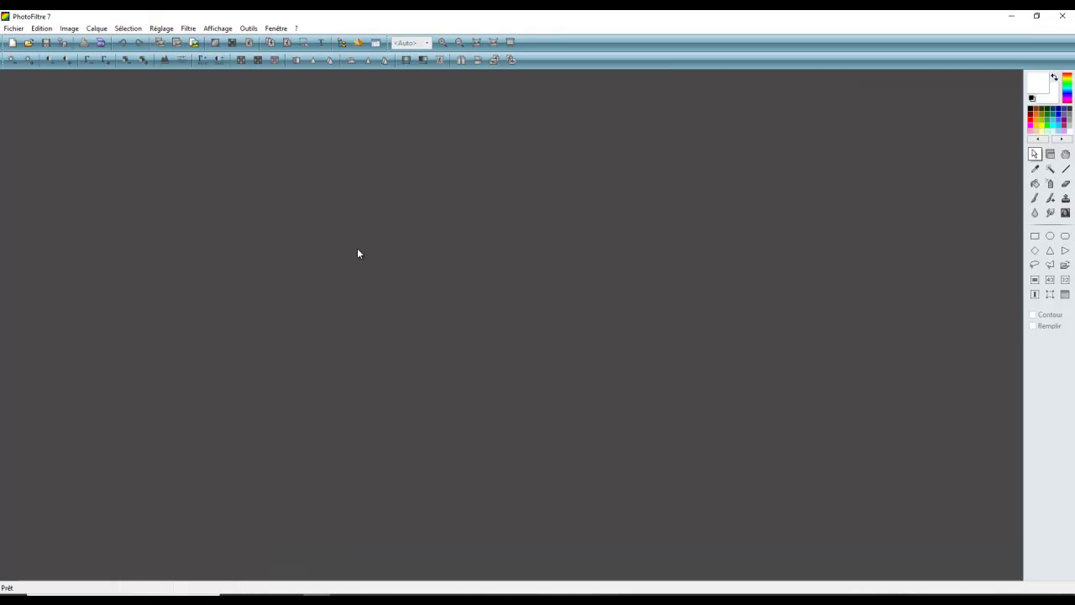
right_click(395, 272)
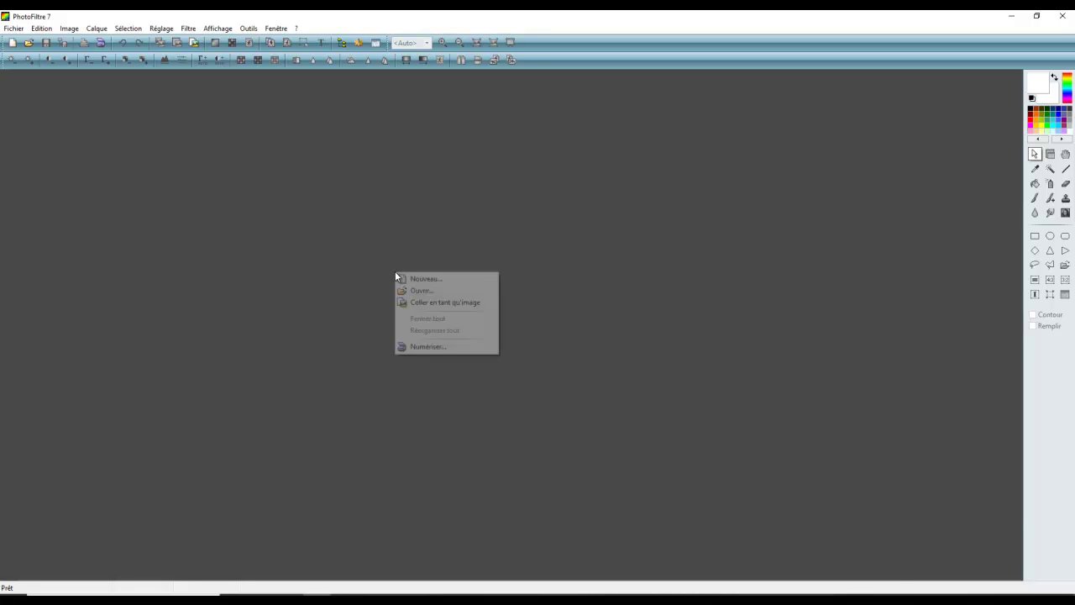
left_click(433, 304)
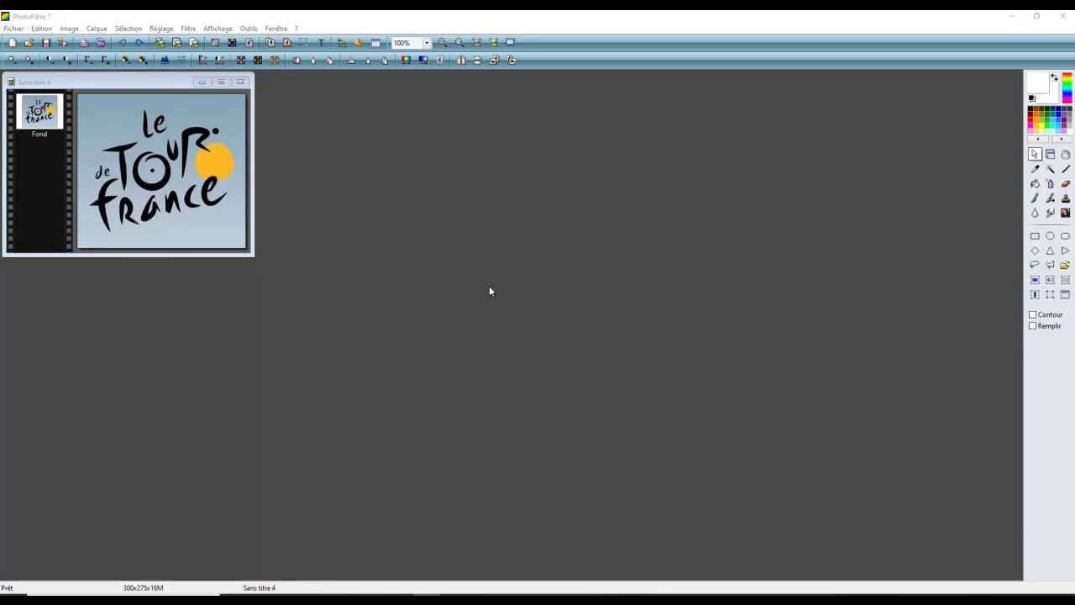
- Check the Tour de France instructions, then fill the logo's blue background with white using the paint bucket at tolerance 60
left_click(427, 43)
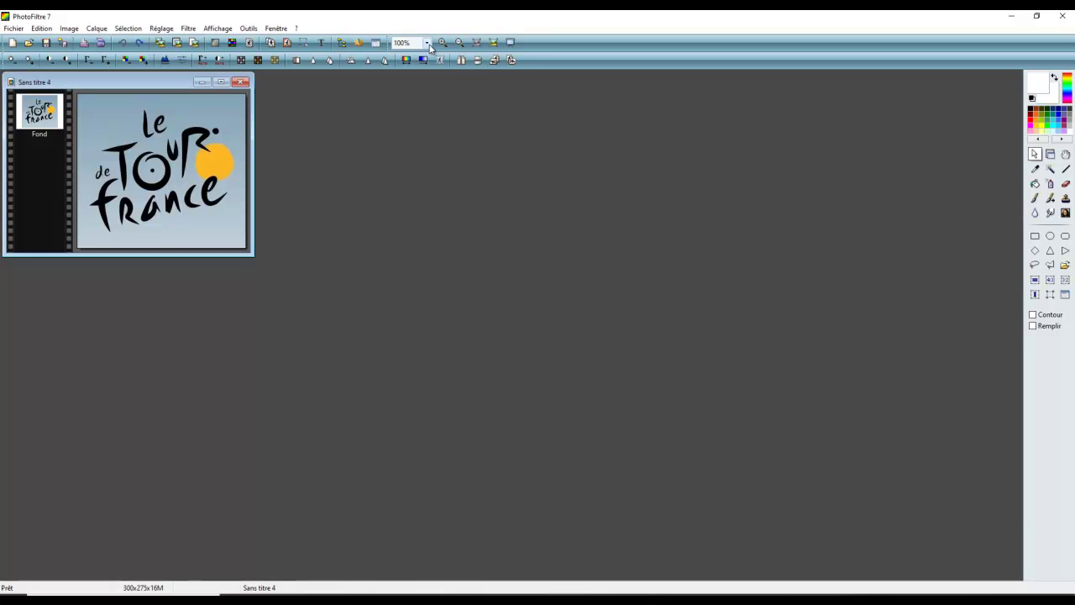
left_click(352, 142)
scroll(338, 227, "up", 2)
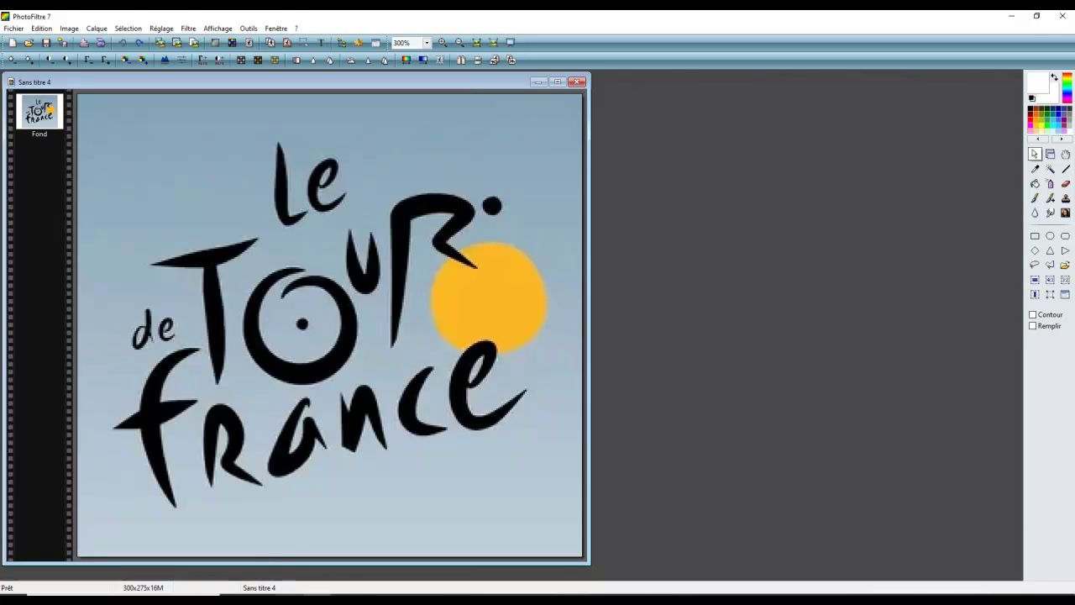
key("alt+Tab")
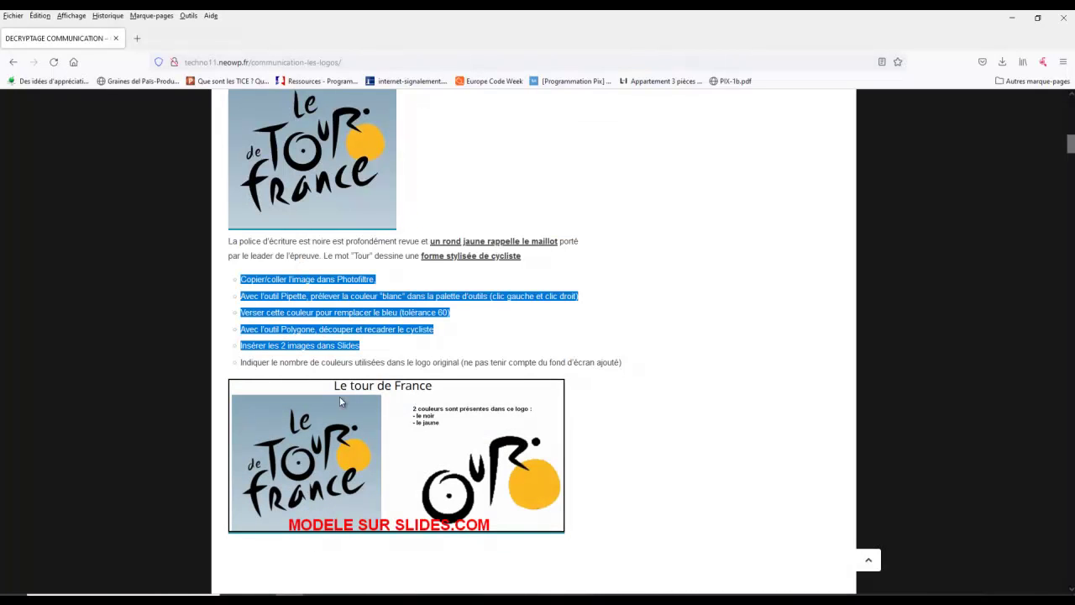
left_click(316, 556)
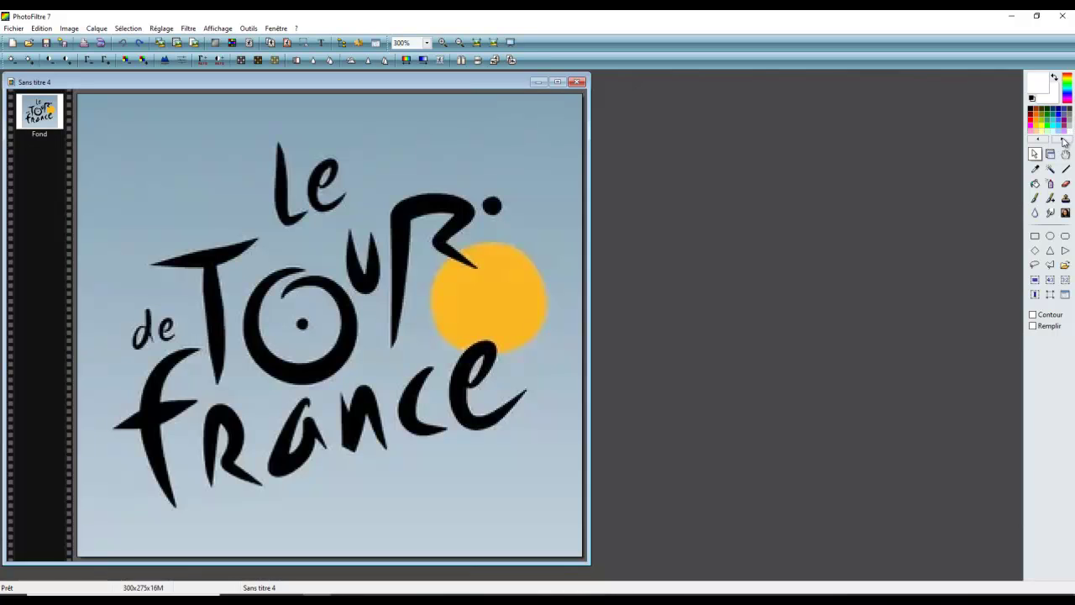
left_click(1036, 184)
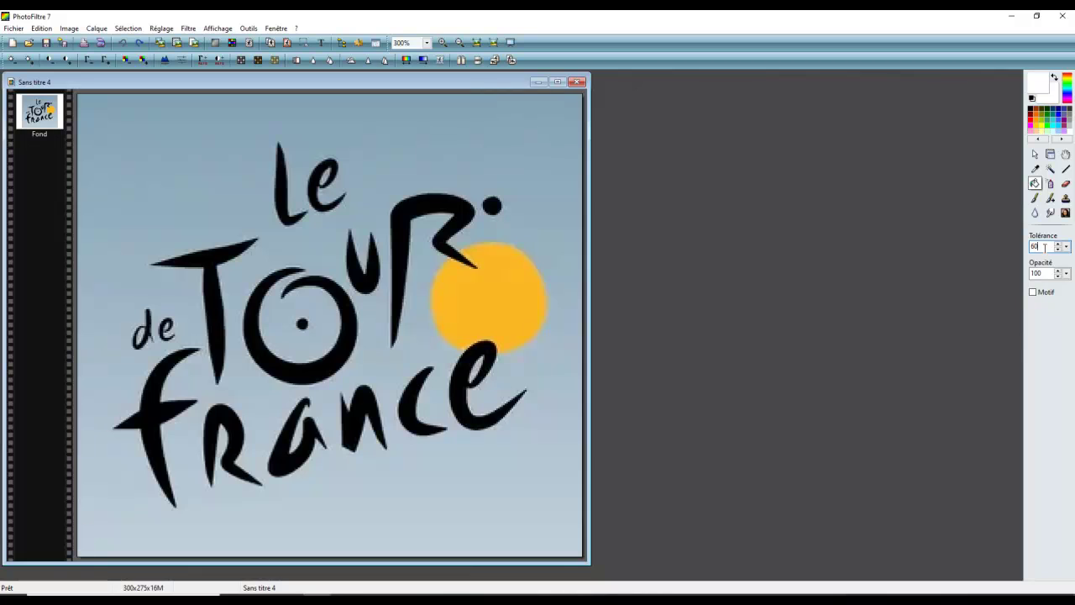
left_click(530, 143)
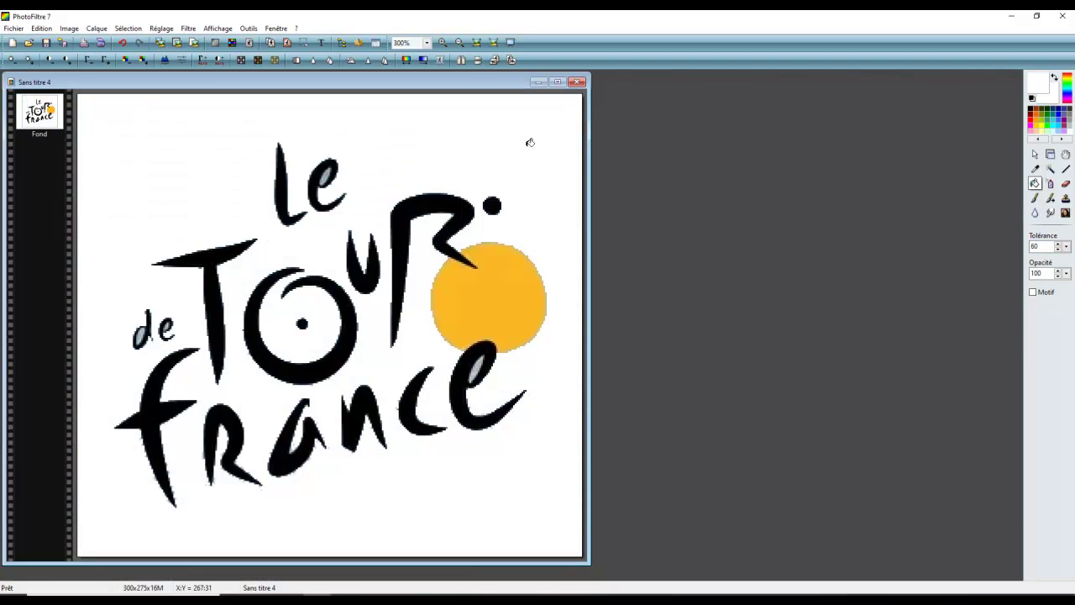
- Fill the grey-blue areas left inside the letters of "Le" and "de" with white
scroll(336, 194, "up", 1)
scroll(412, 196, "up", 1)
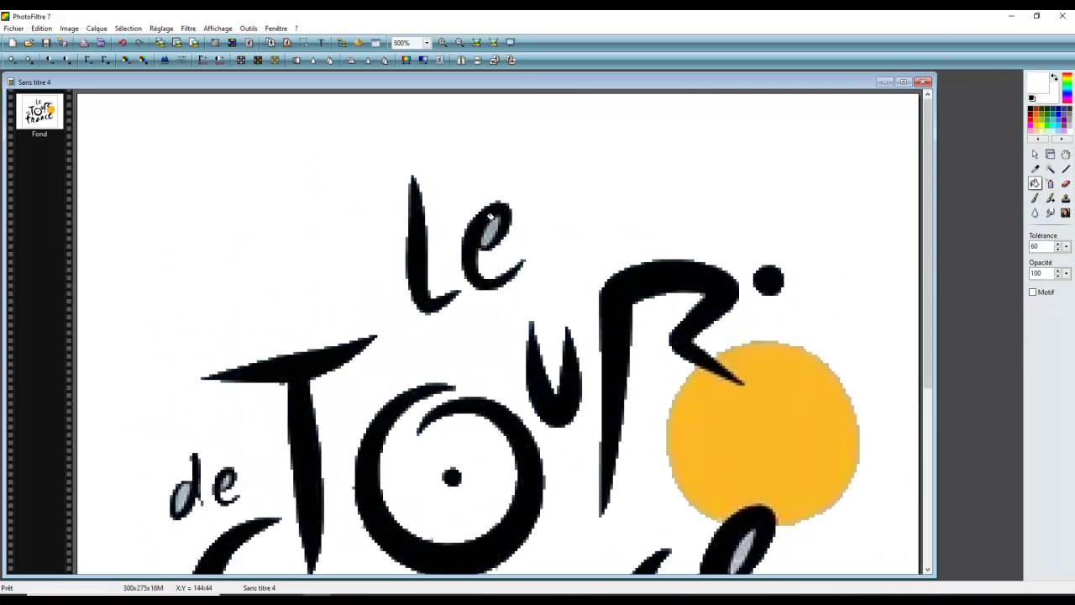
left_click(498, 227)
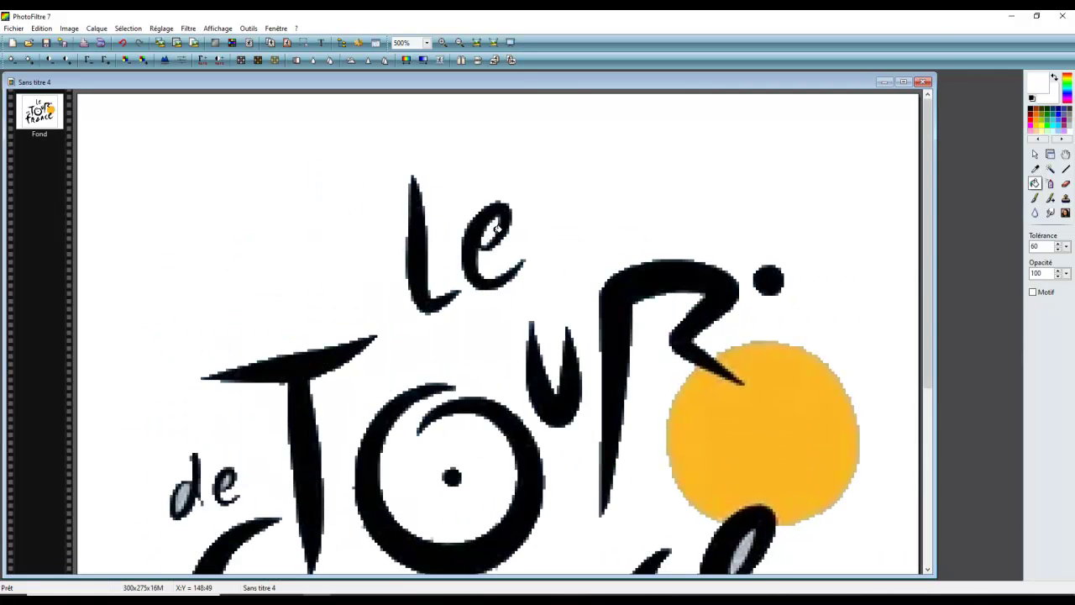
left_click(189, 487)
scroll(727, 242, "down", 2)
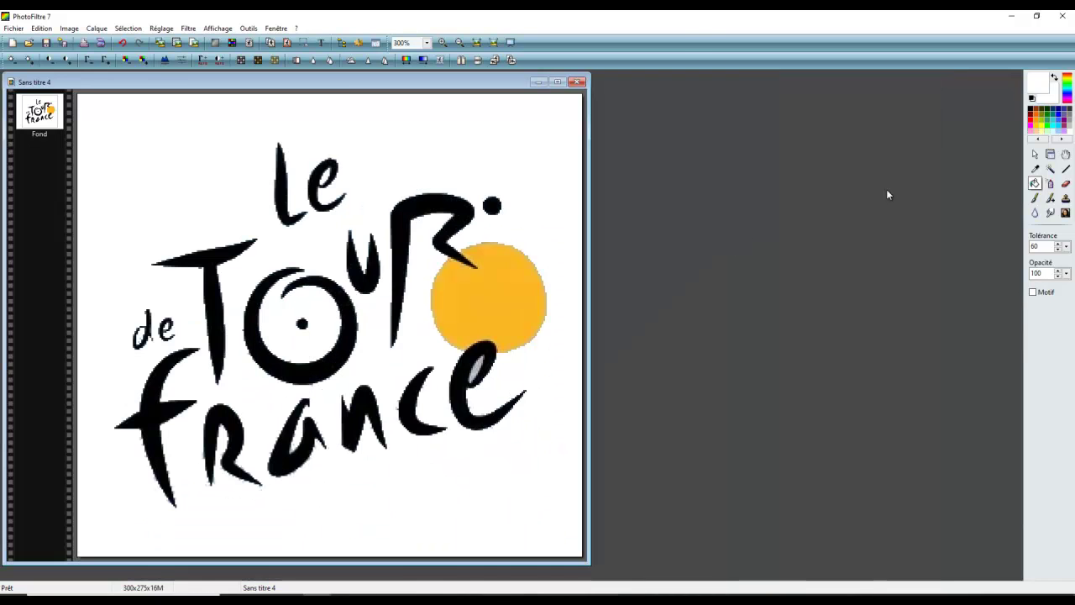
- Outline the cyclist and yellow circle with a polygon selection of about 196 × 130 pixels and crop the image to it
left_click(1036, 156)
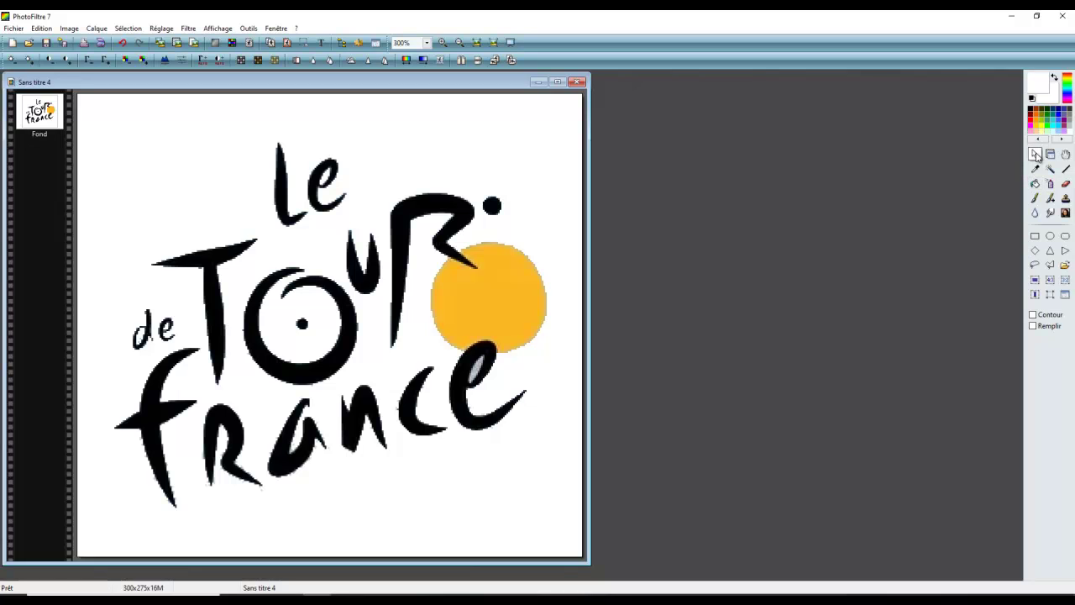
left_click(1051, 266)
left_click(247, 271)
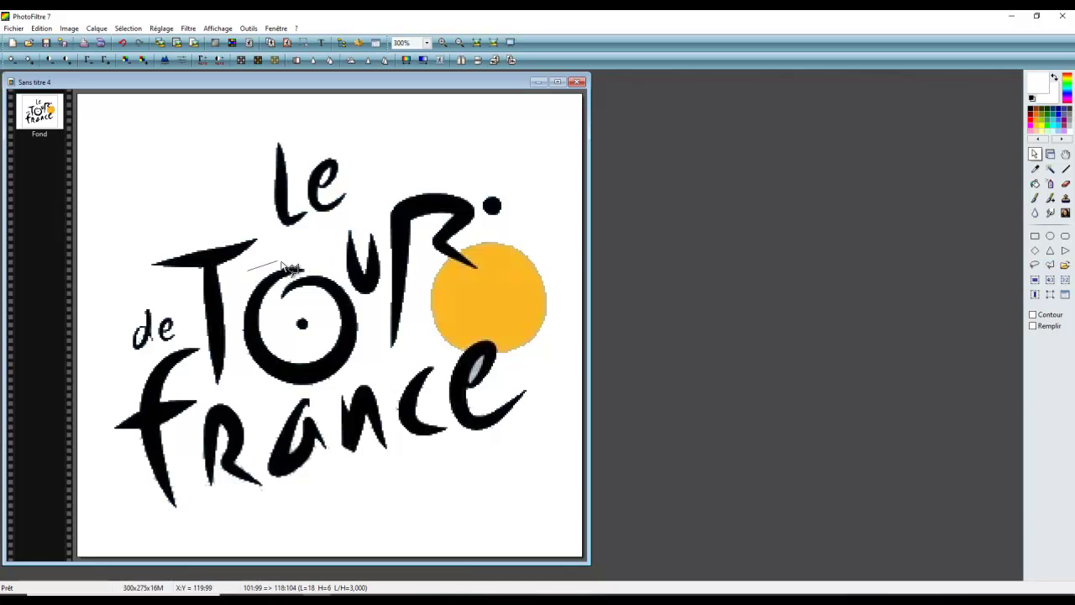
left_click(406, 187)
left_click(443, 177)
left_click(497, 181)
left_click(529, 208)
left_click(550, 248)
left_click(557, 289)
left_click(554, 323)
left_click(545, 344)
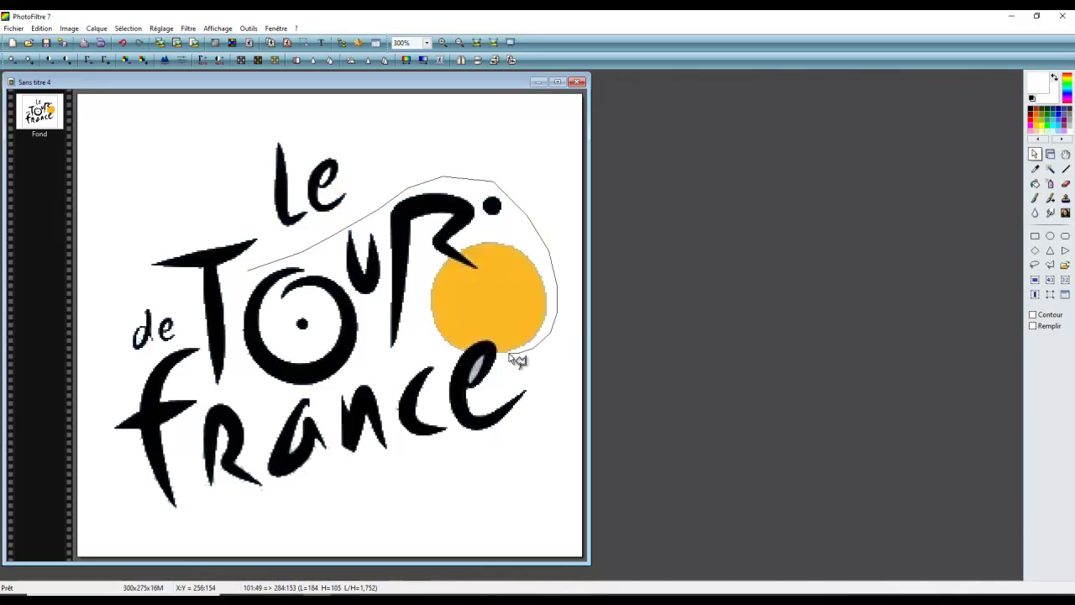
left_click(511, 353)
left_click(383, 367)
left_click(230, 338)
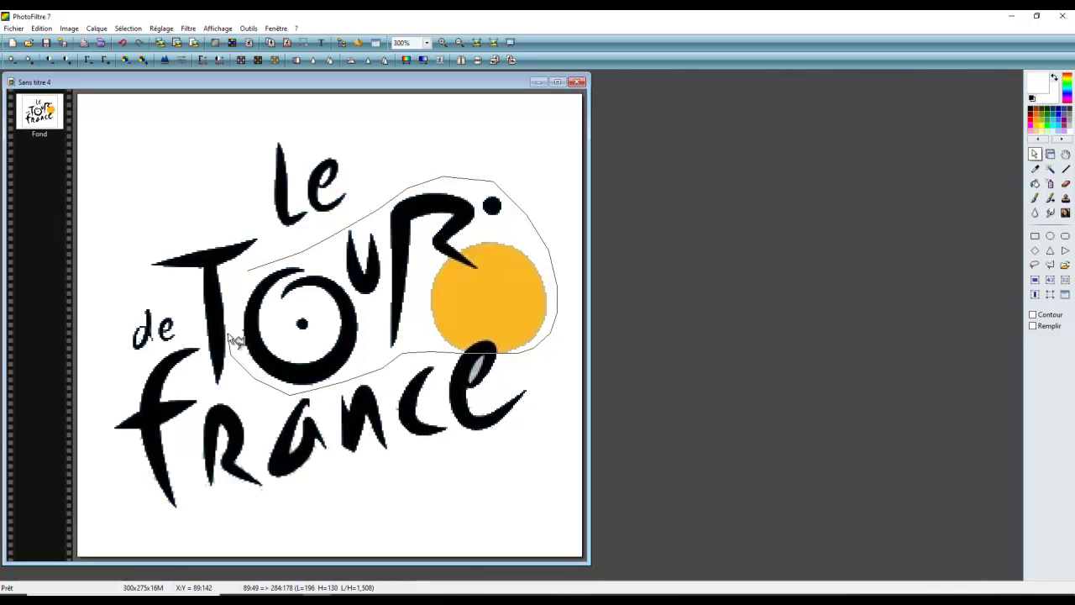
left_click(250, 274)
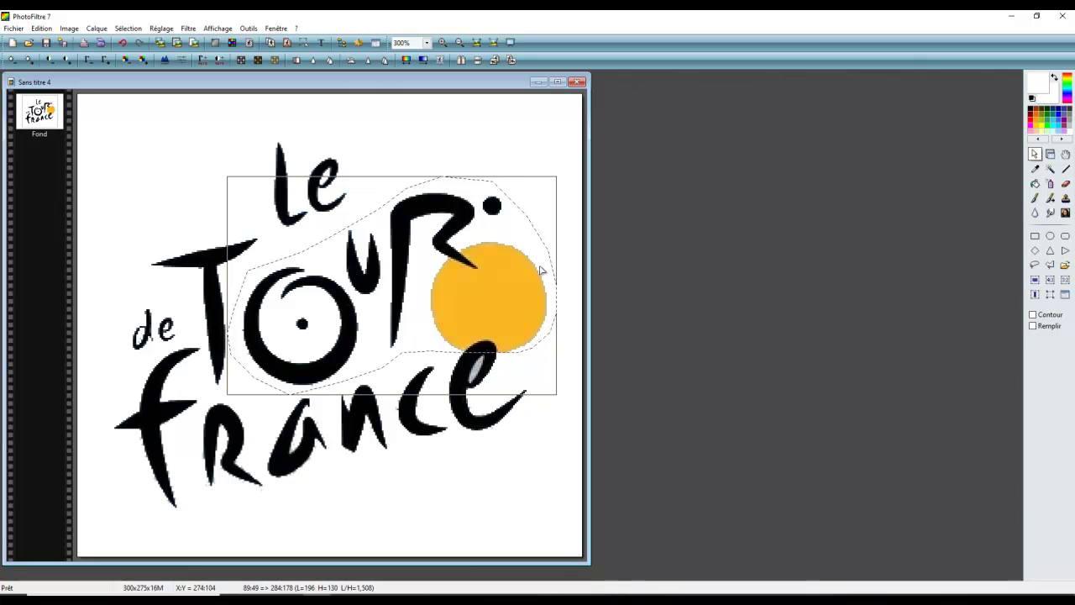
right_click(452, 287)
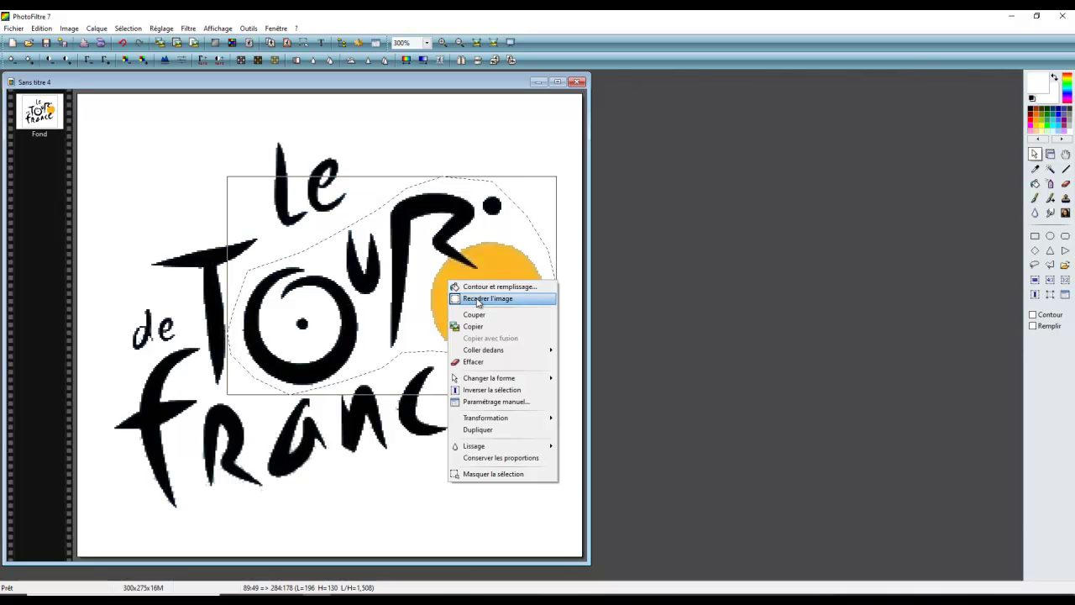
left_click(478, 299)
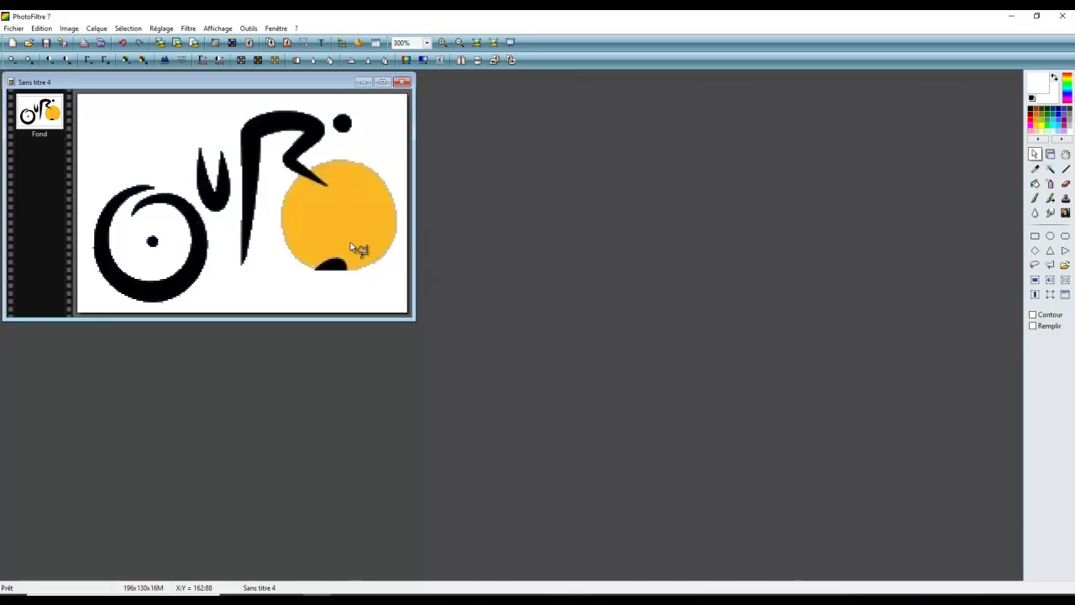
- Sample the circle's orange-yellow (#FBB724) with the eyedropper and fill the black letter remnant at the circle's lower edge with it
left_click(1036, 170)
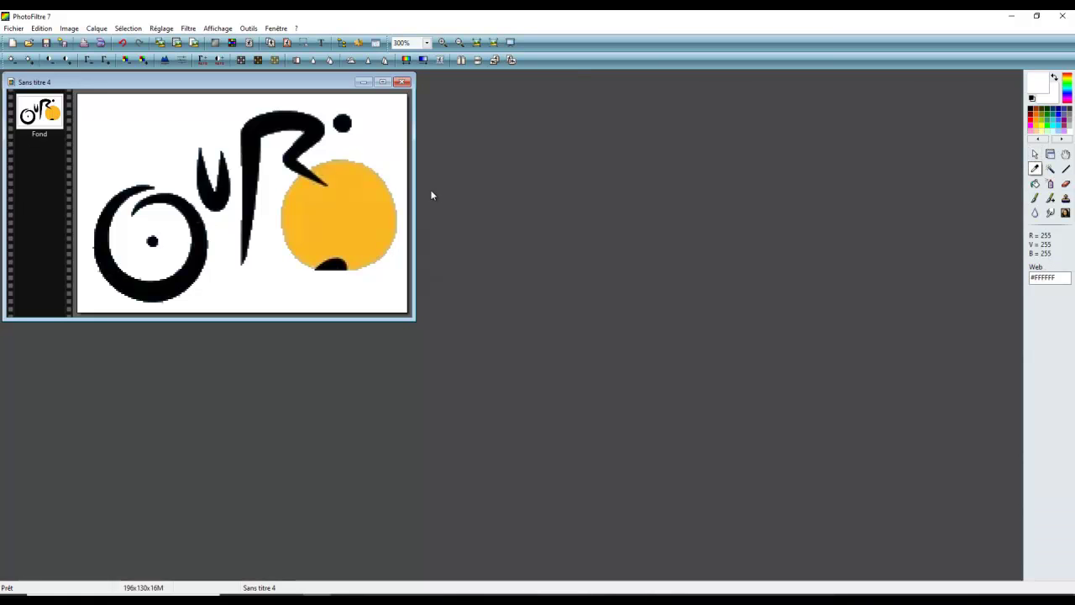
left_click(363, 205)
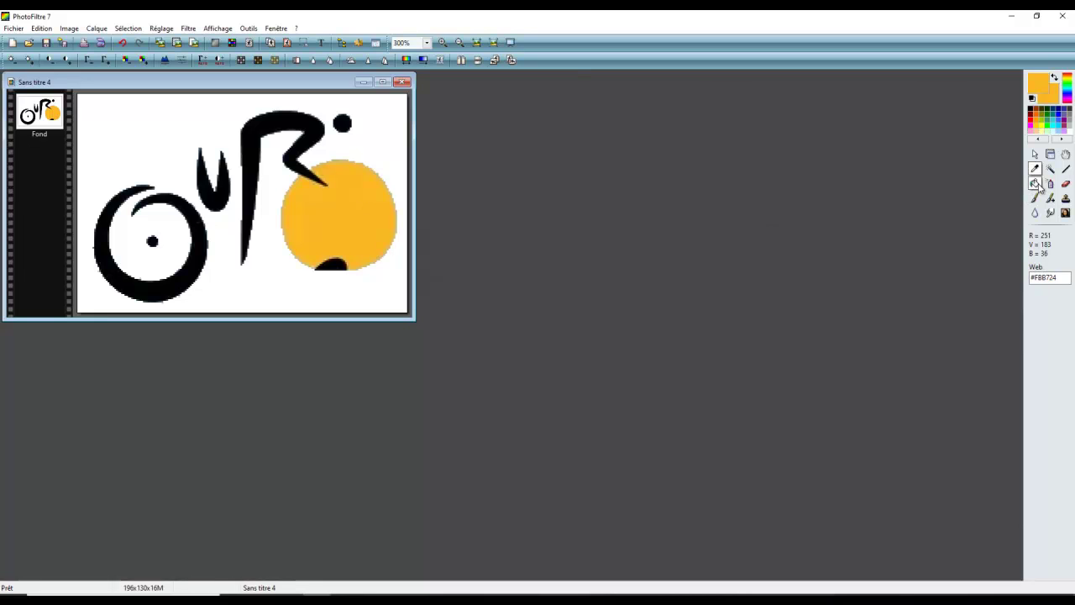
left_click(1035, 183)
left_click(341, 259)
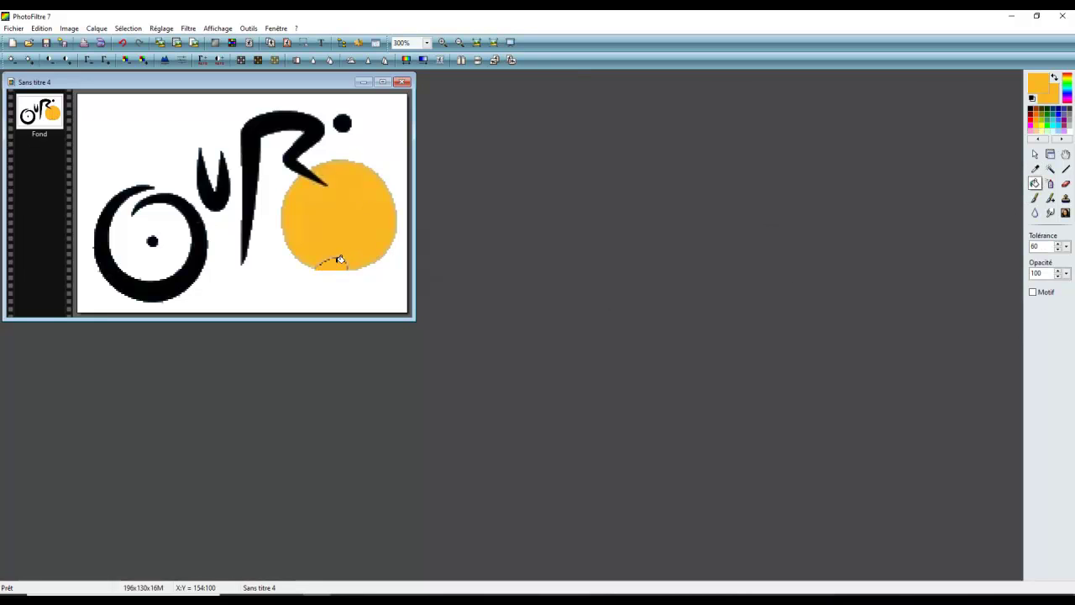
scroll(401, 280, "down", 1)
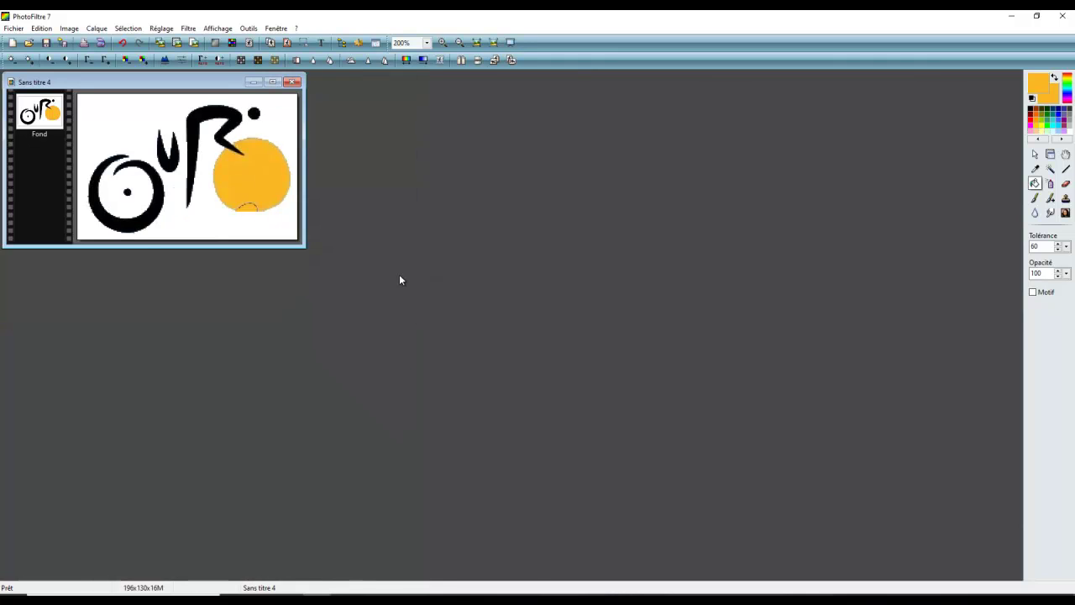
scroll(400, 280, "up", 2)
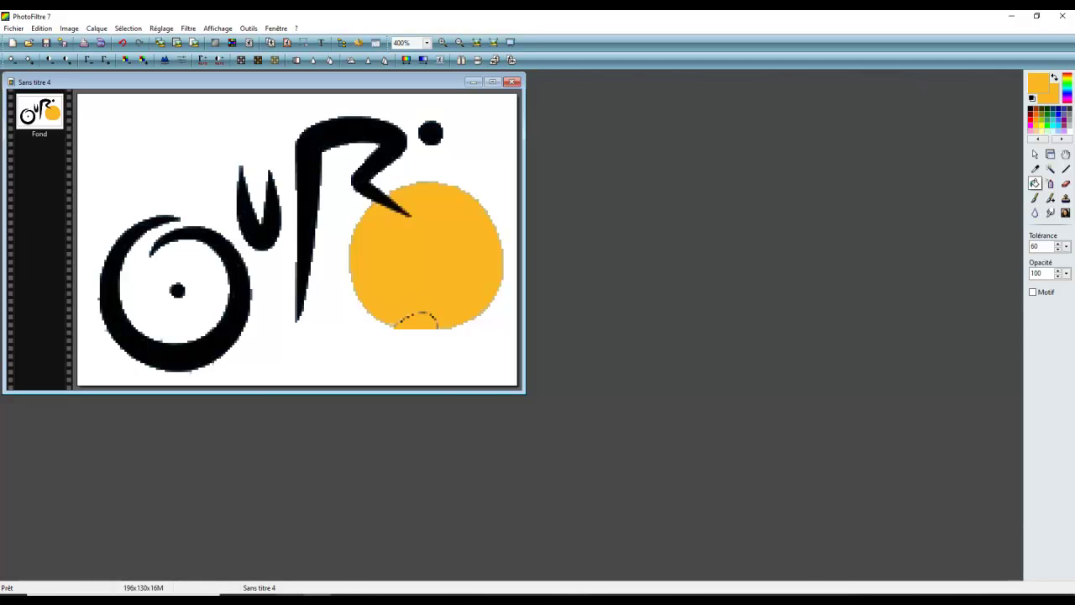
- Switch to the browser, examine the enlarged Tour de France model slide, and return to the lesson page
left_click(348, 546)
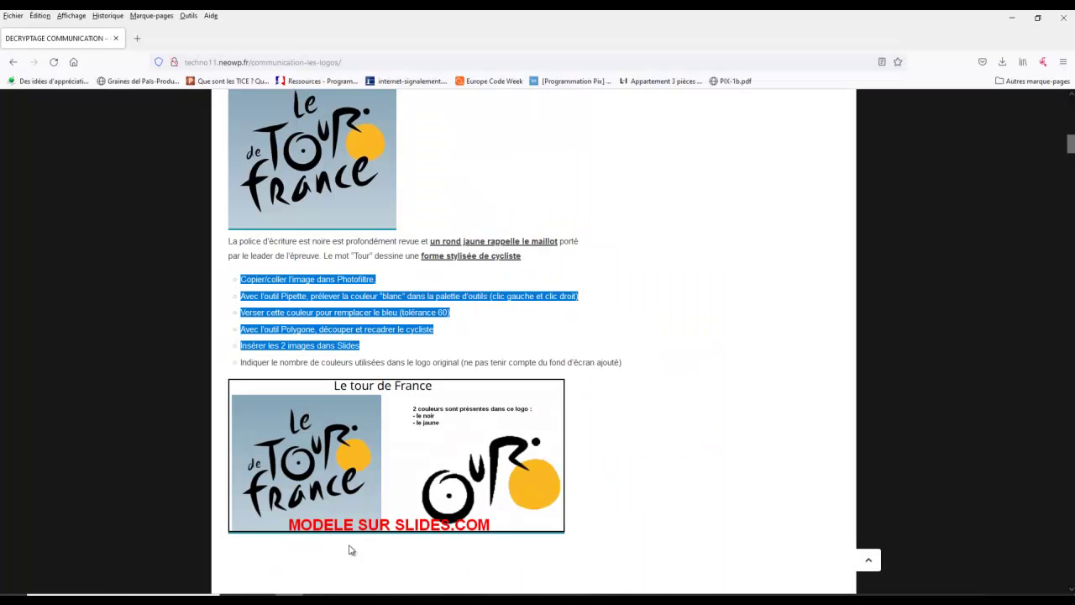
left_click(348, 467)
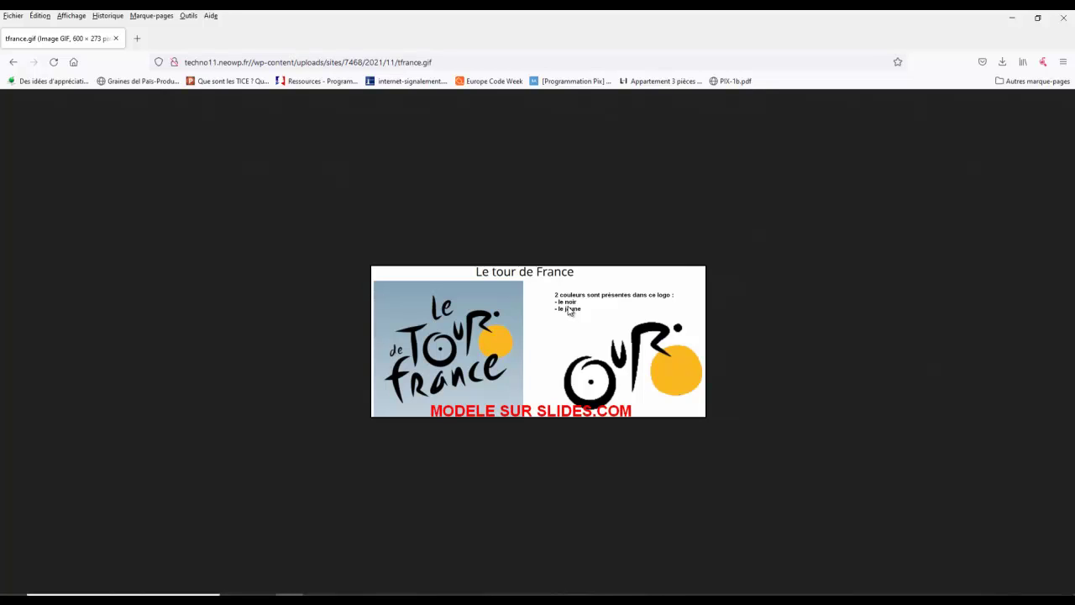
key("alt+Left")
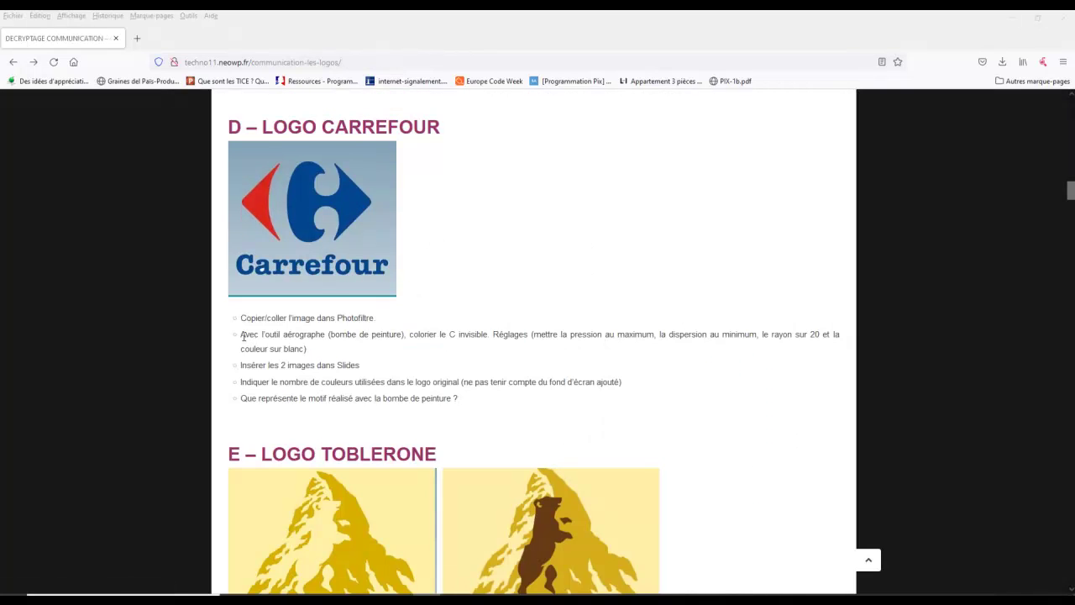
- Copy the Carrefour logo image from the lesson page and paste it as a new image in PhotoFiltre 7
left_click_drag(243, 336, 543, 400)
left_click(310, 225)
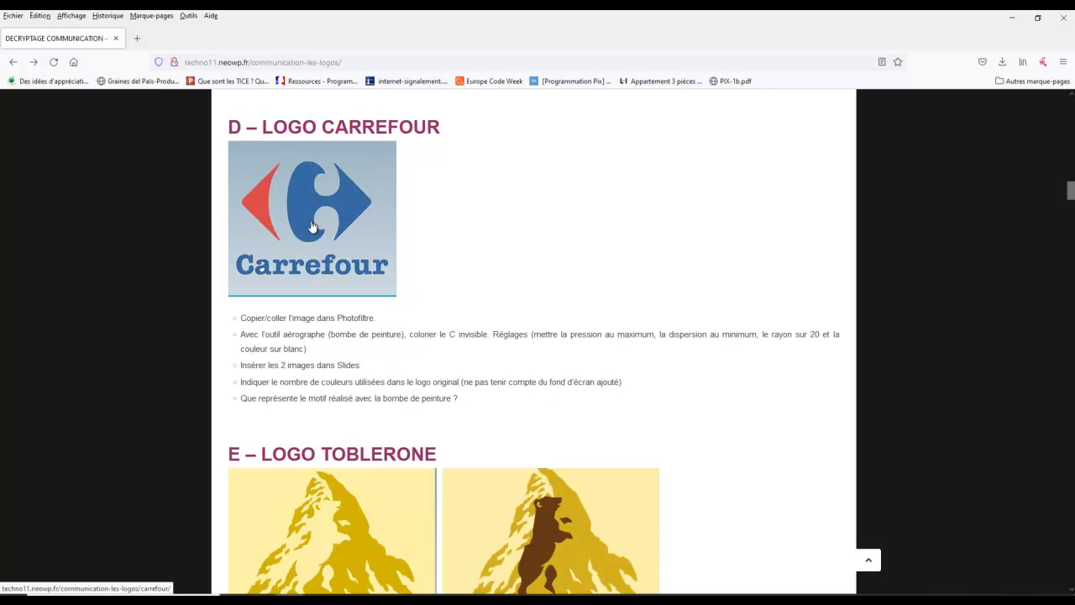
right_click(311, 225)
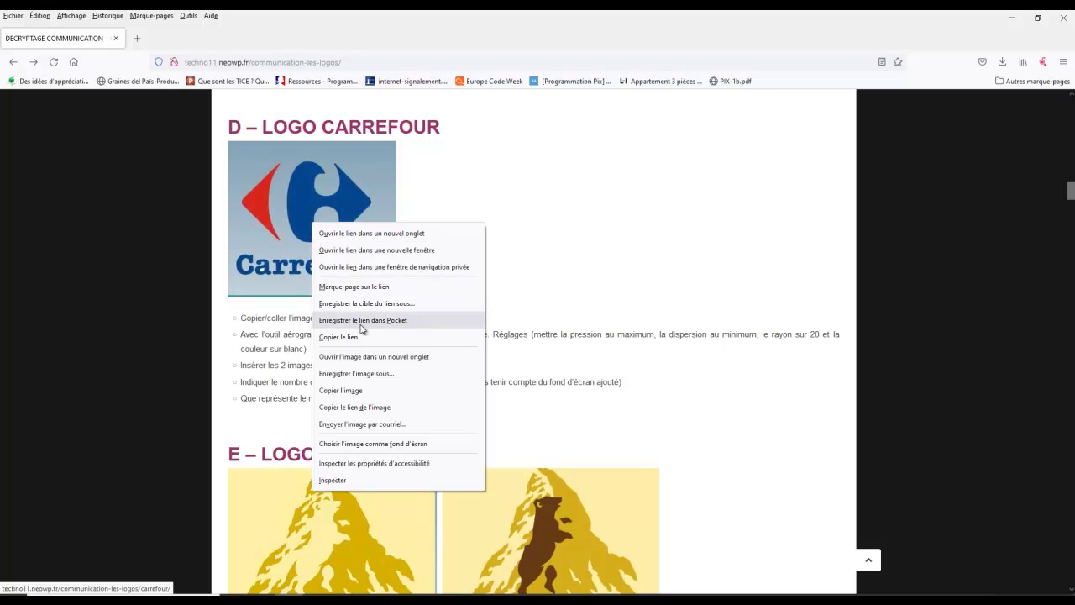
left_click(365, 390)
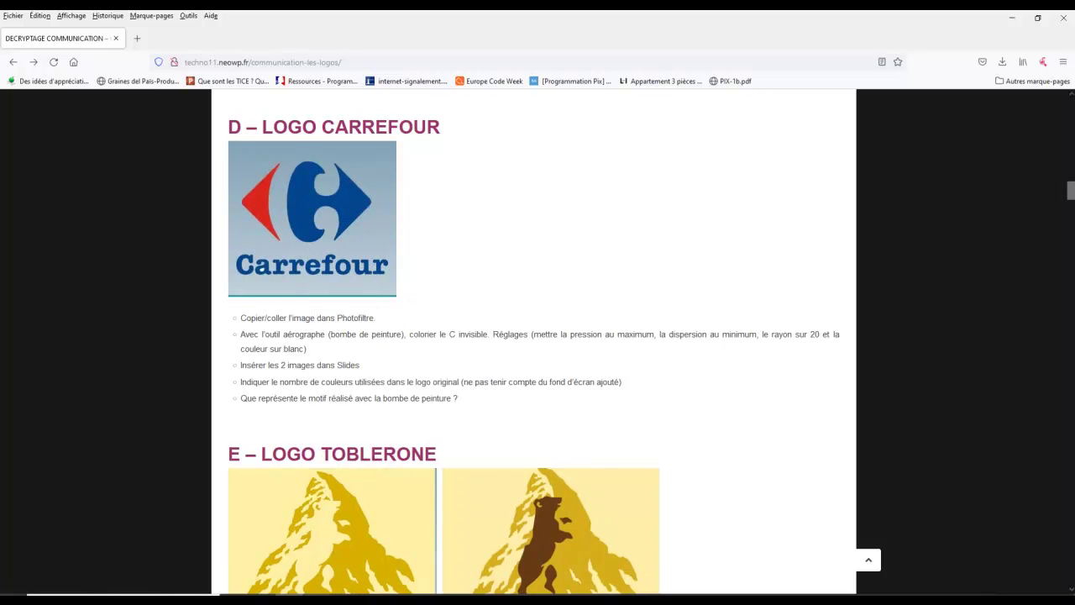
key("alt+Tab")
right_click(474, 257)
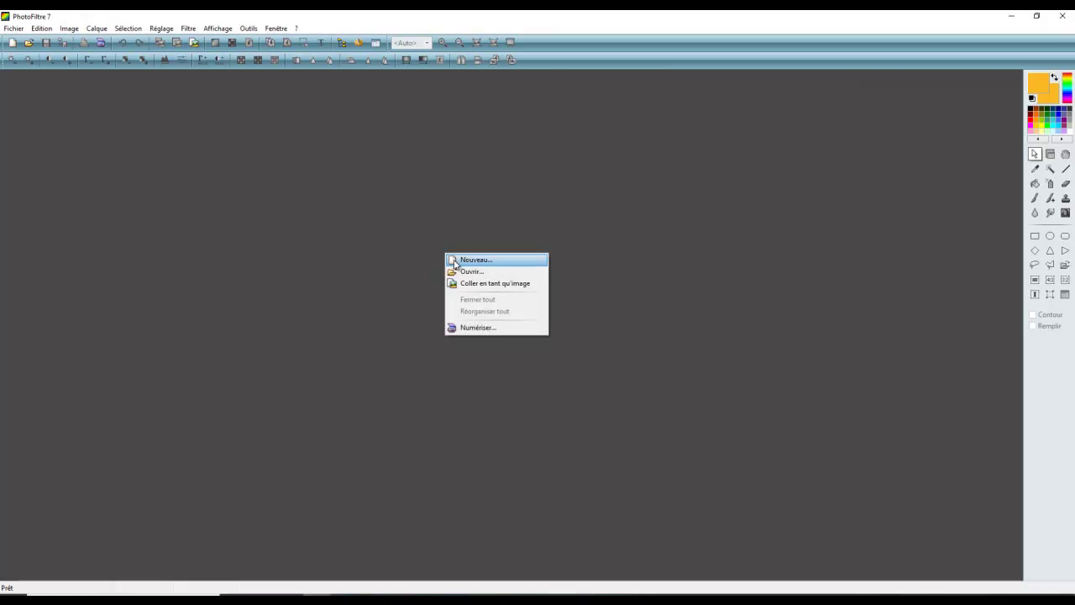
left_click(471, 284)
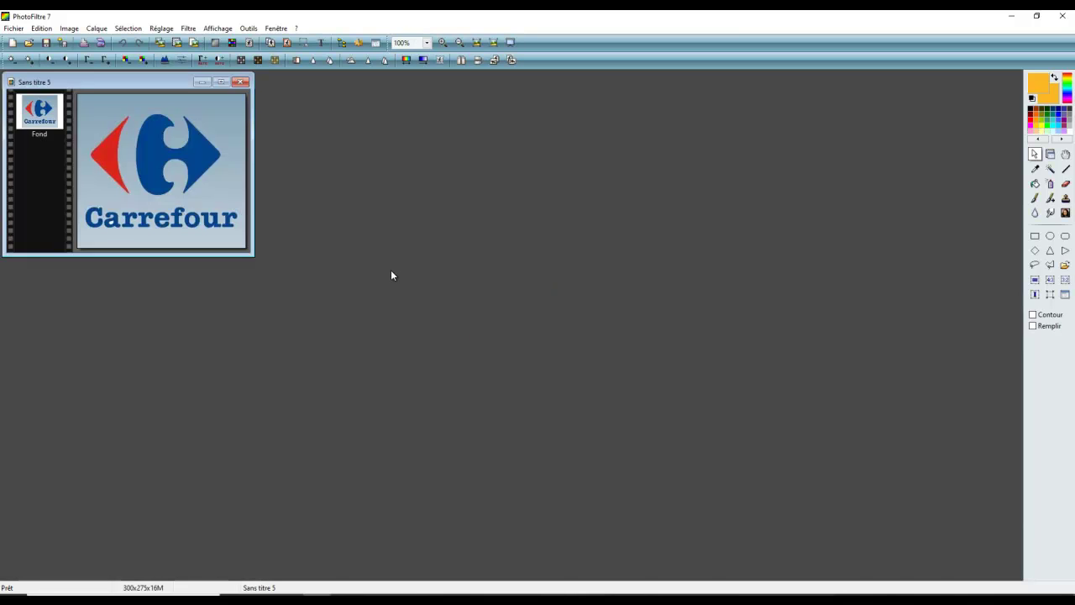
- Set the foreground and background colours to white and the airbrush to radius 20, maximum pressure and minimum dispersion
scroll(396, 239, "up", 1)
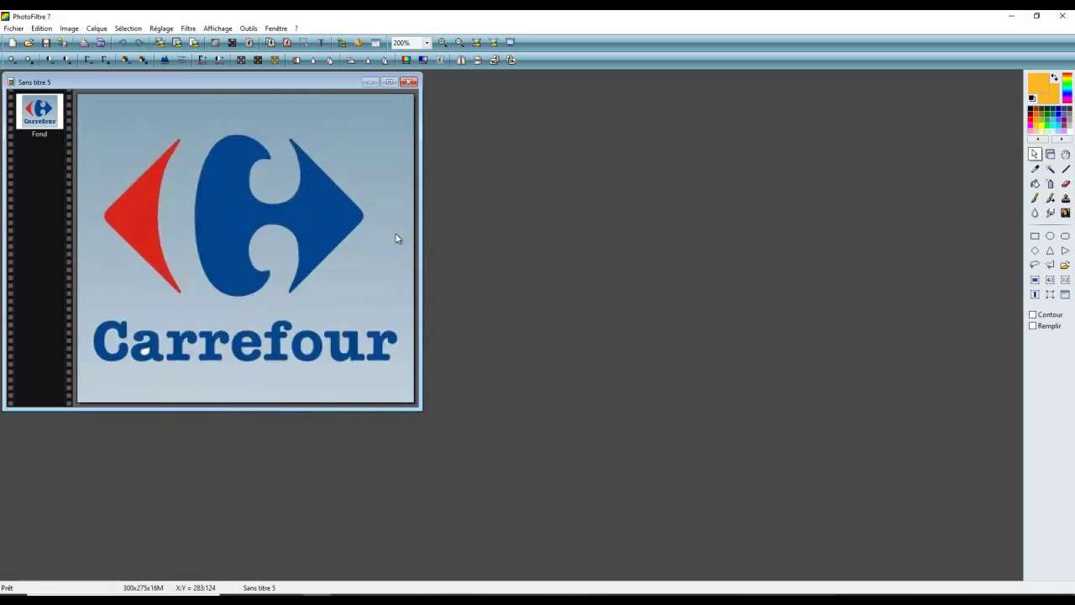
scroll(395, 239, "up", 1)
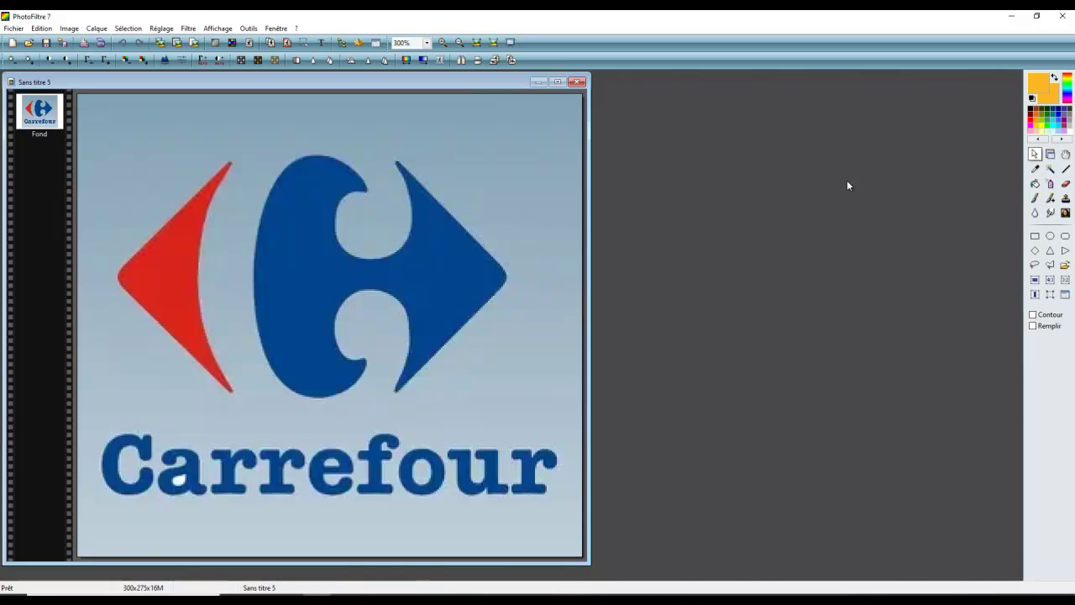
left_click(1071, 126)
right_click(1072, 128)
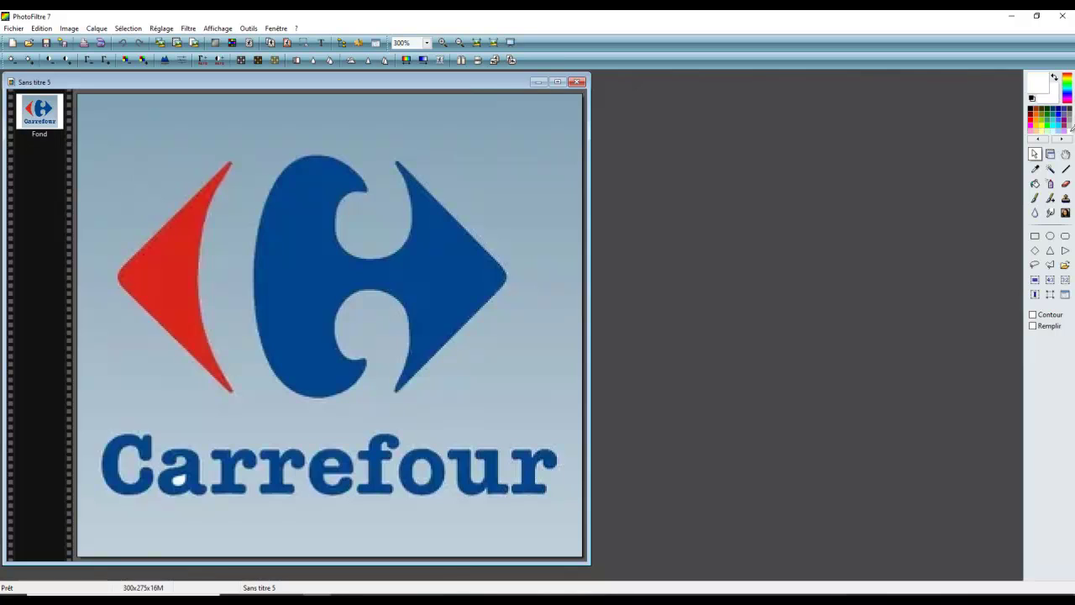
left_click(1051, 183)
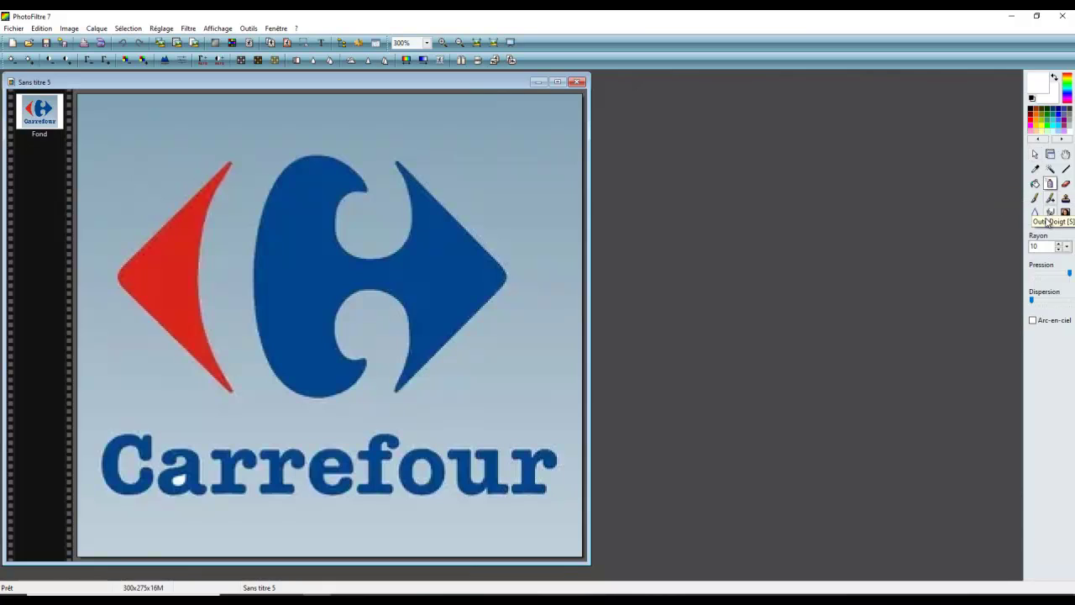
mouse_move(1070, 278)
left_mouse_down()
mouse_move(1051, 277)
mouse_move(1066, 278)
left_mouse_up()
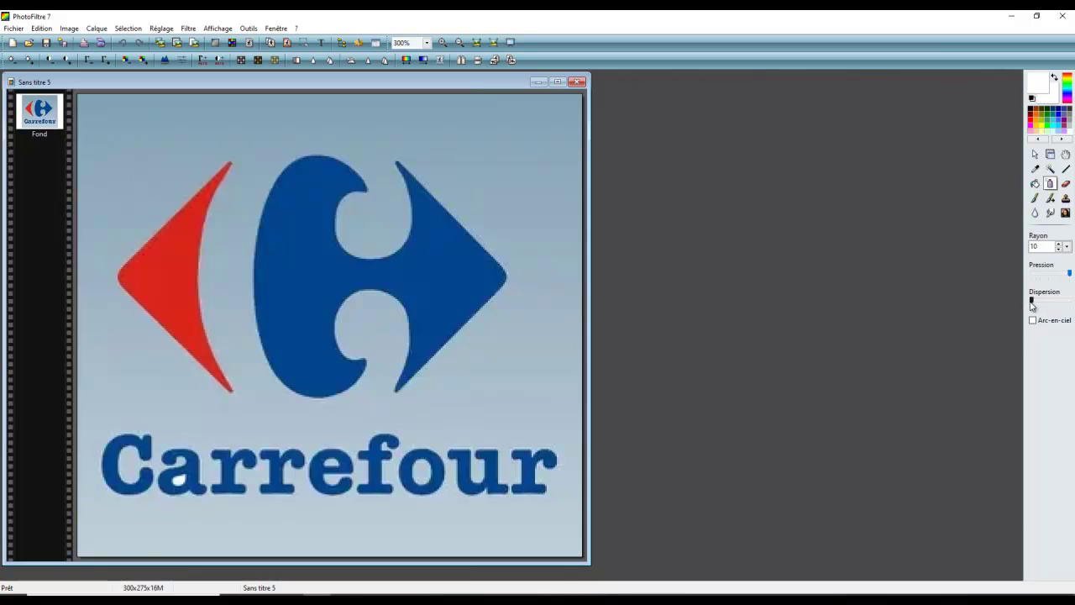
left_click(1042, 246)
- Spray the Carrefour logo's hidden C in white around the blue shape, undo the first stroke and spray the C again
mouse_move(366, 222)
left_mouse_down()
mouse_move(374, 156)
mouse_move(348, 136)
mouse_move(314, 131)
mouse_move(260, 155)
mouse_move(225, 249)
mouse_move(234, 344)
mouse_move(263, 404)
mouse_move(312, 412)
mouse_move(360, 400)
mouse_move(377, 378)
mouse_move(367, 321)
left_mouse_up()
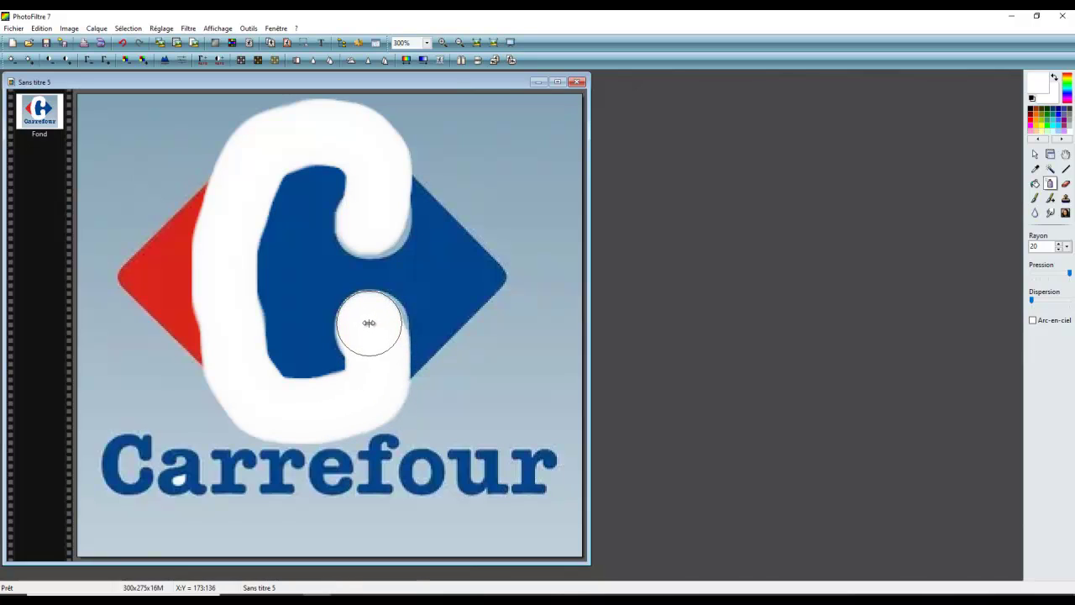
left_click(123, 45)
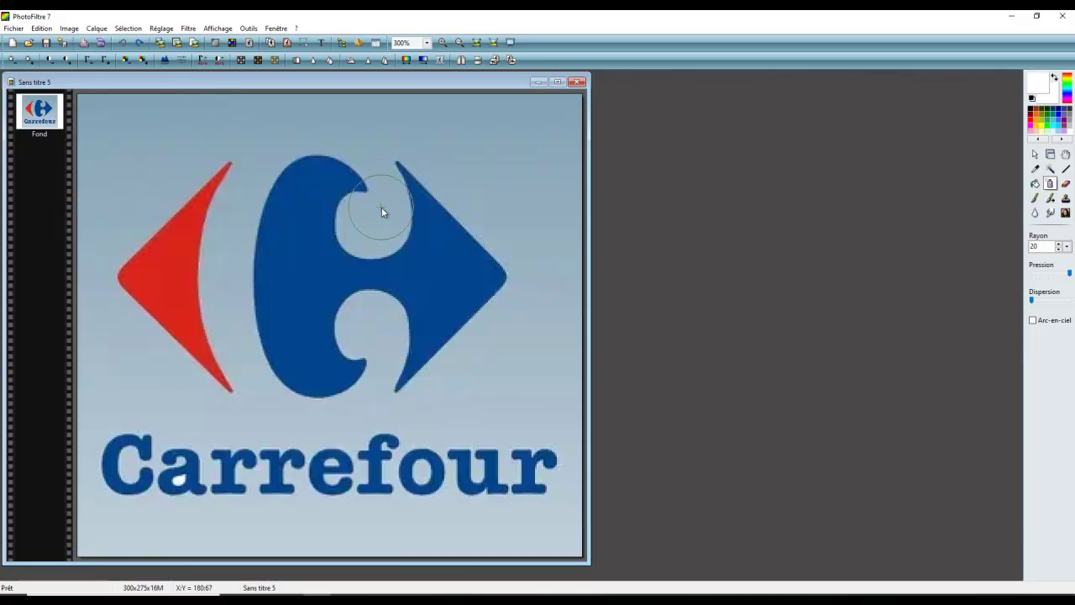
mouse_move(370, 224)
left_mouse_down()
mouse_move(385, 166)
mouse_move(352, 116)
mouse_move(319, 122)
mouse_move(225, 154)
mouse_move(189, 215)
mouse_move(197, 258)
mouse_move(220, 276)
mouse_move(238, 245)
left_mouse_up()
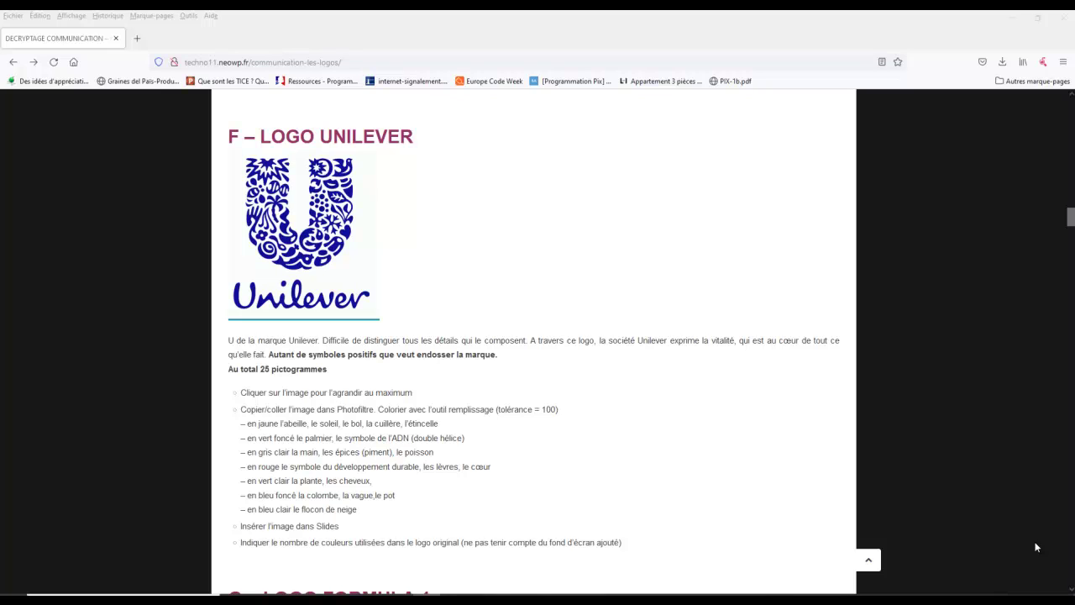
- Copy the enlarged Unilever logo from the lesson site, return to the lesson page and paste the logo as a new image in PhotoFiltre 7
left_click(323, 235)
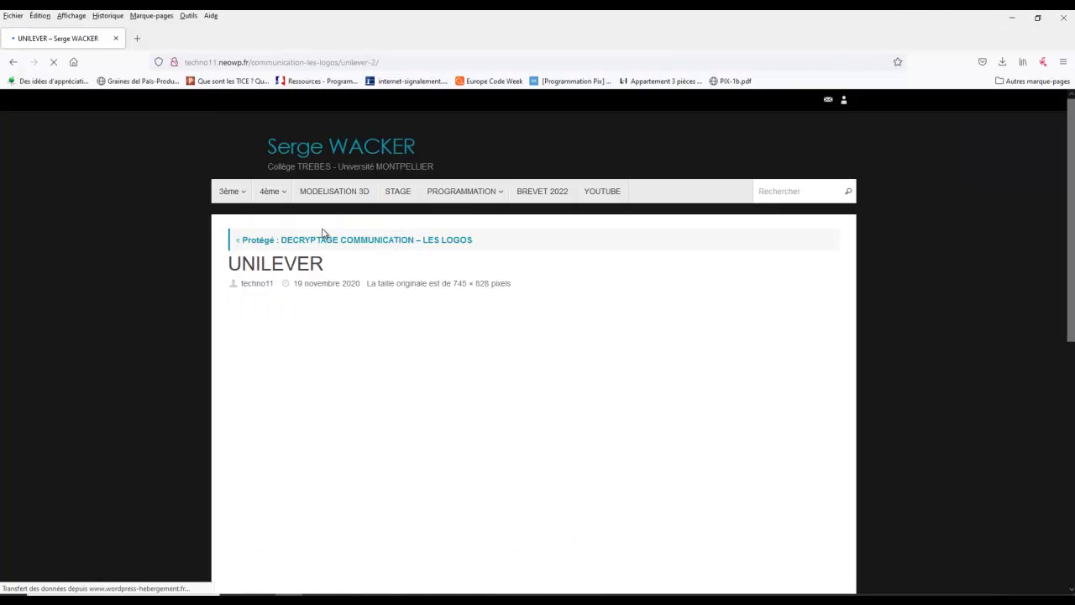
right_click(460, 363)
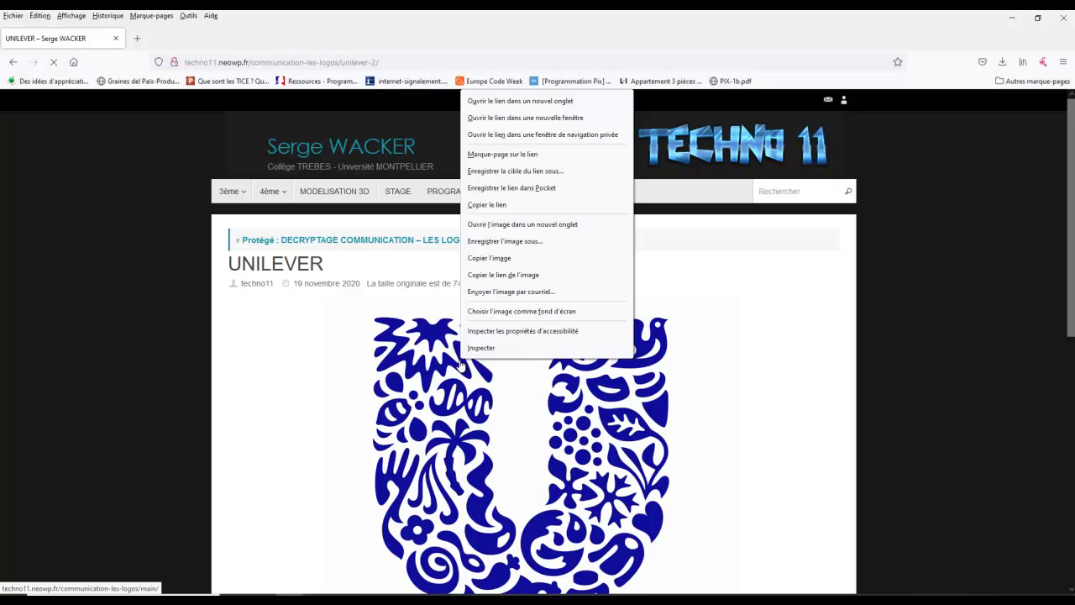
left_click(488, 259)
left_click(13, 62)
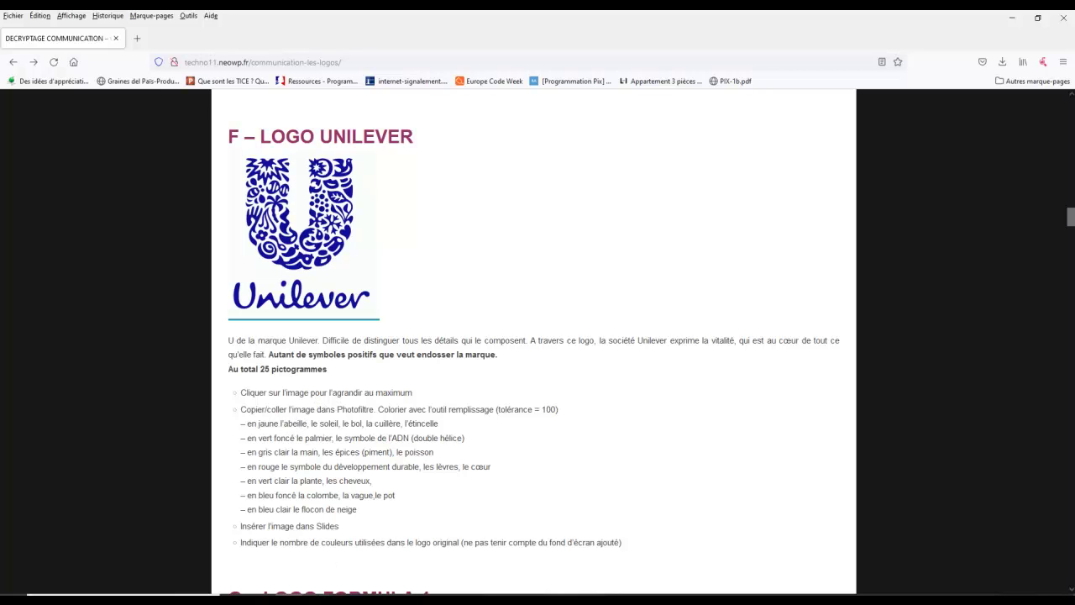
key("alt+Tab")
right_click(391, 274)
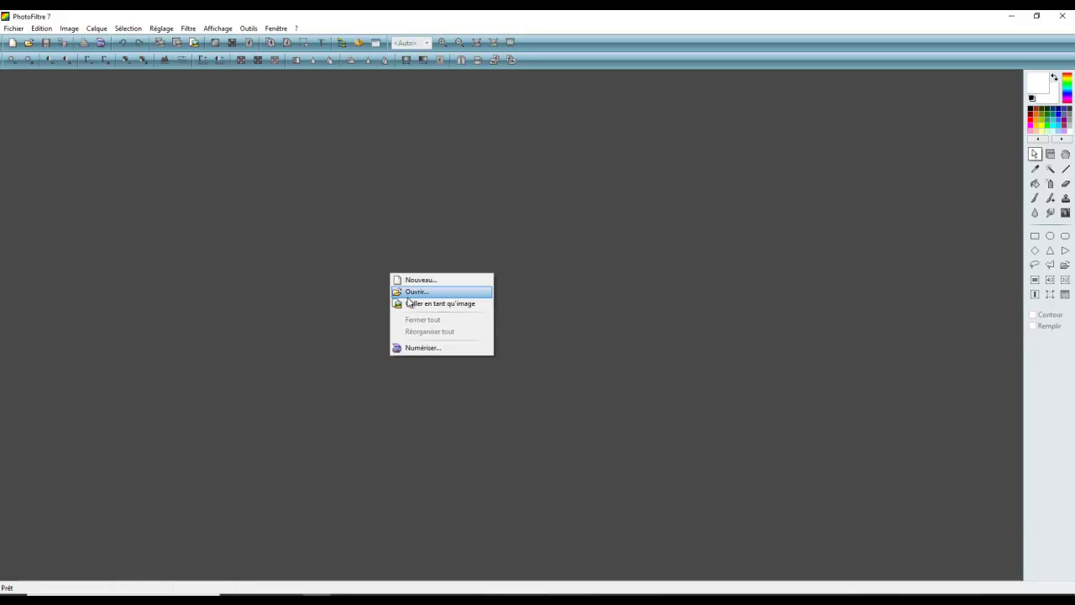
left_click(412, 305)
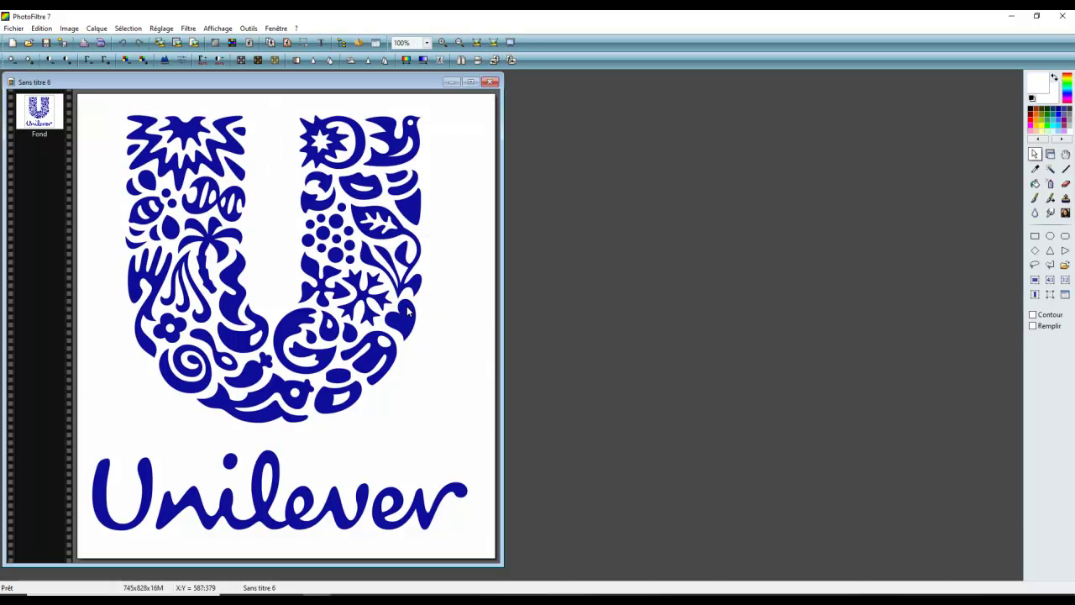
- With the Fill tool at tolerance 100, colour the bee's body and the two dots at its head bright yellow
scroll(409, 311, "up", 1)
left_click_drag(922, 304, 921, 220)
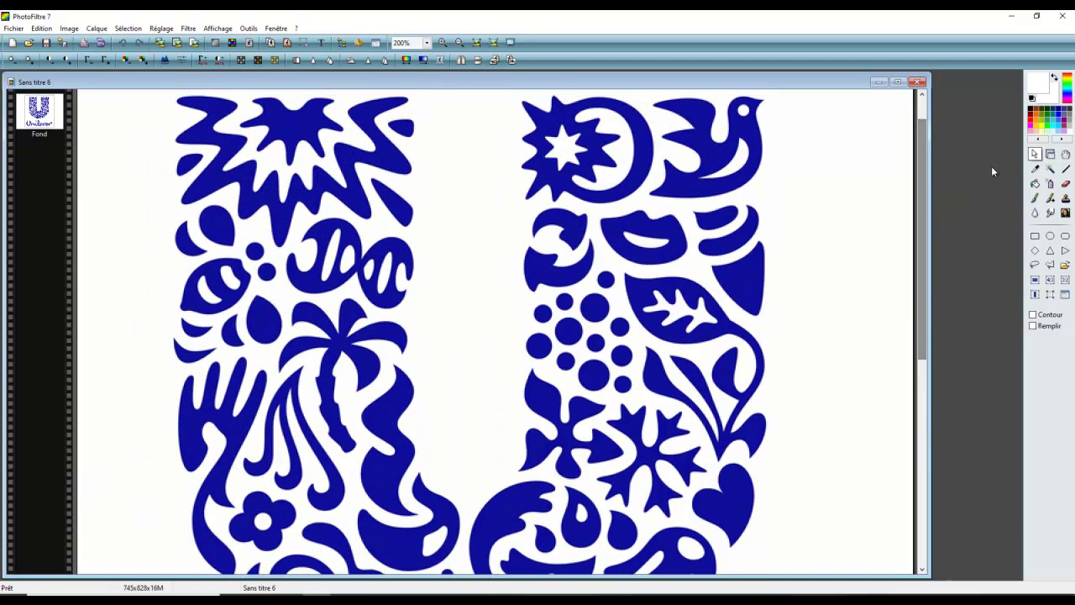
left_click(1036, 185)
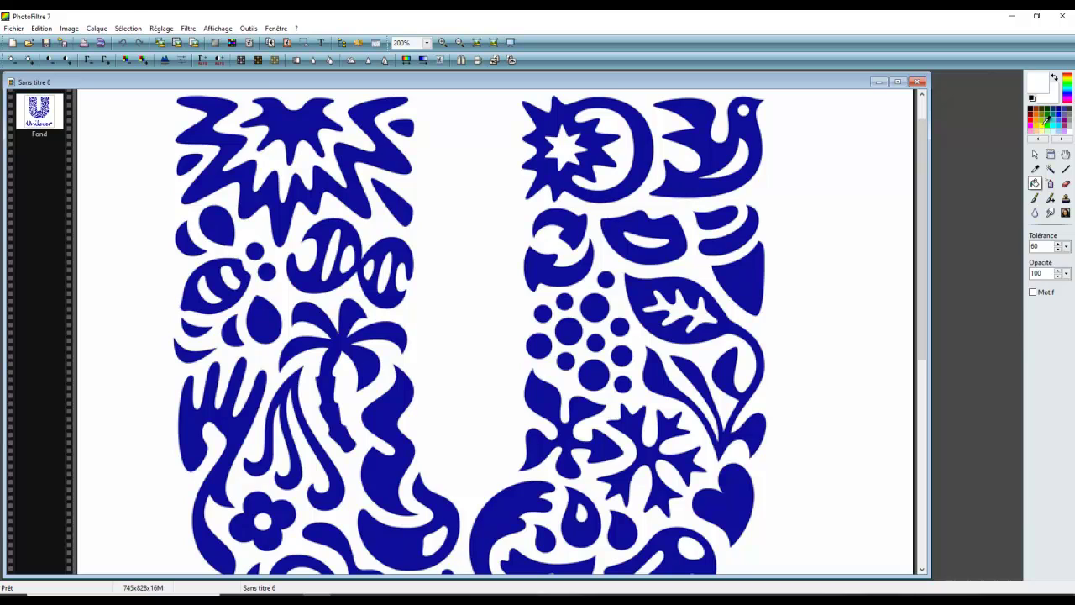
left_click(1047, 121)
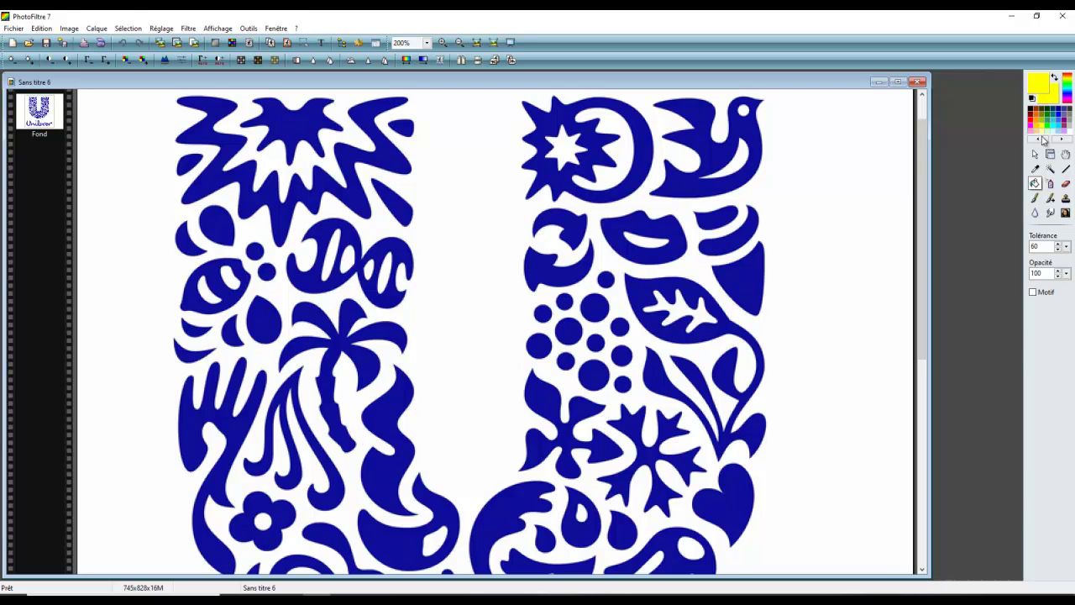
left_click(1040, 245)
left_click(254, 249)
left_click(267, 272)
left_click(240, 291)
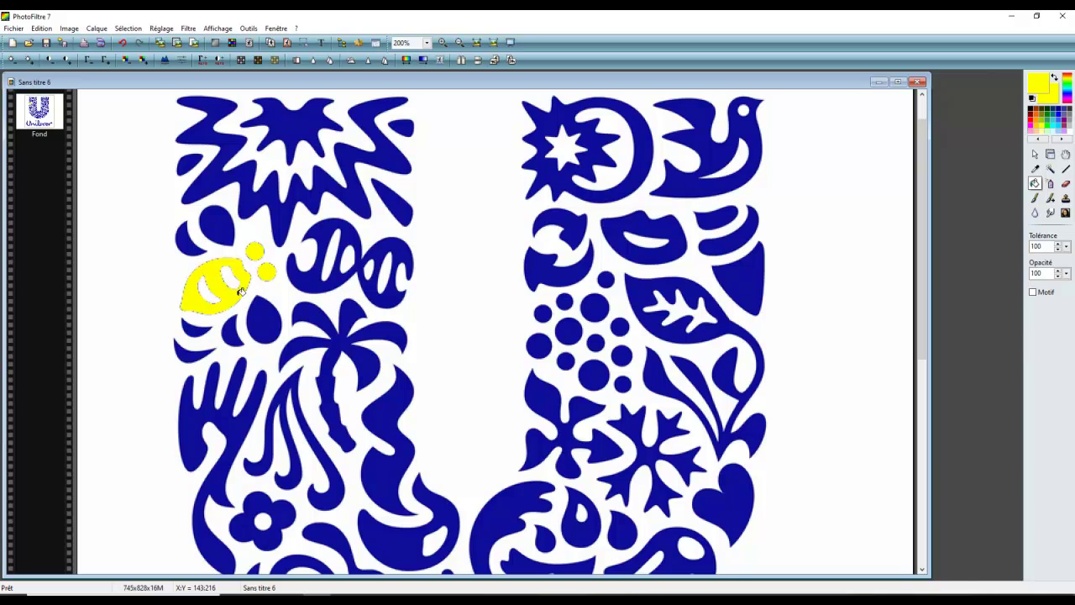
- Fill the bee's wings and the two curved pieces below its body with yellow, and return to the lesson page in the browser
left_click(215, 223)
left_click(192, 242)
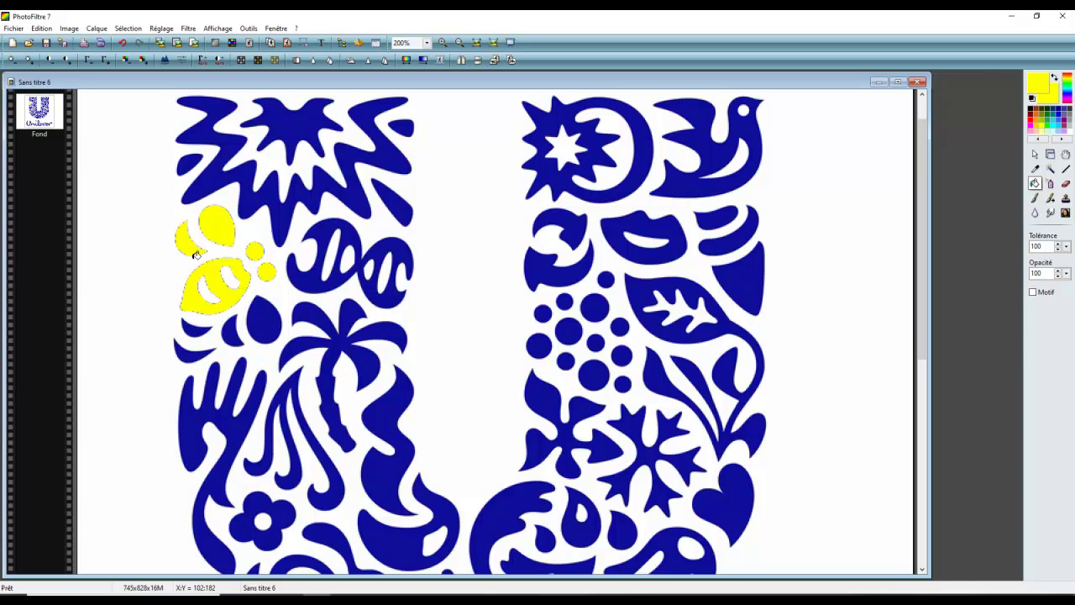
left_click(253, 314)
left_click(237, 332)
left_click(201, 330)
left_click(193, 354)
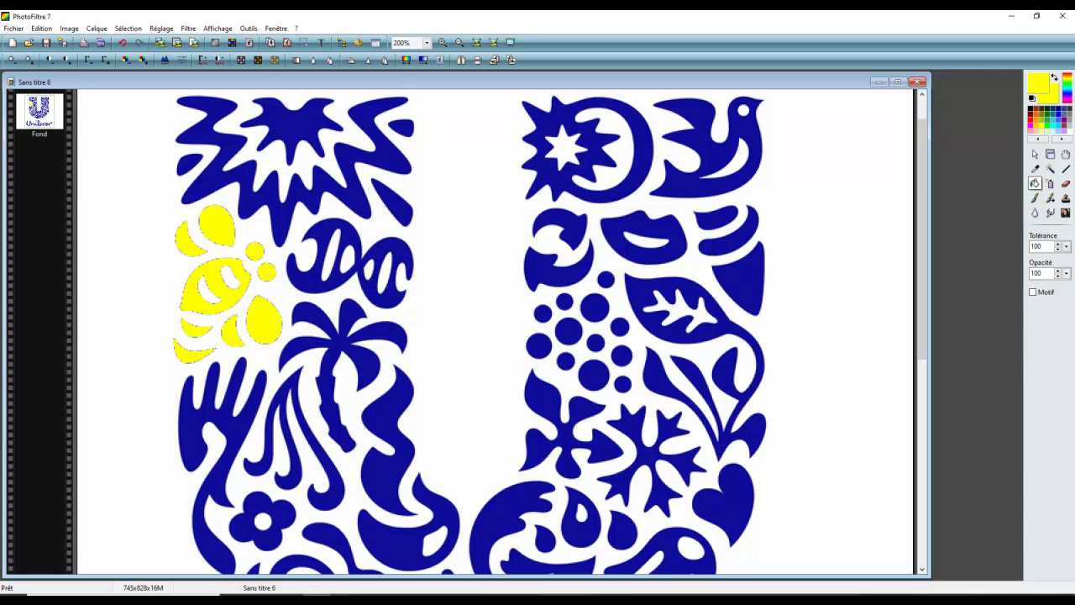
left_click(288, 546)
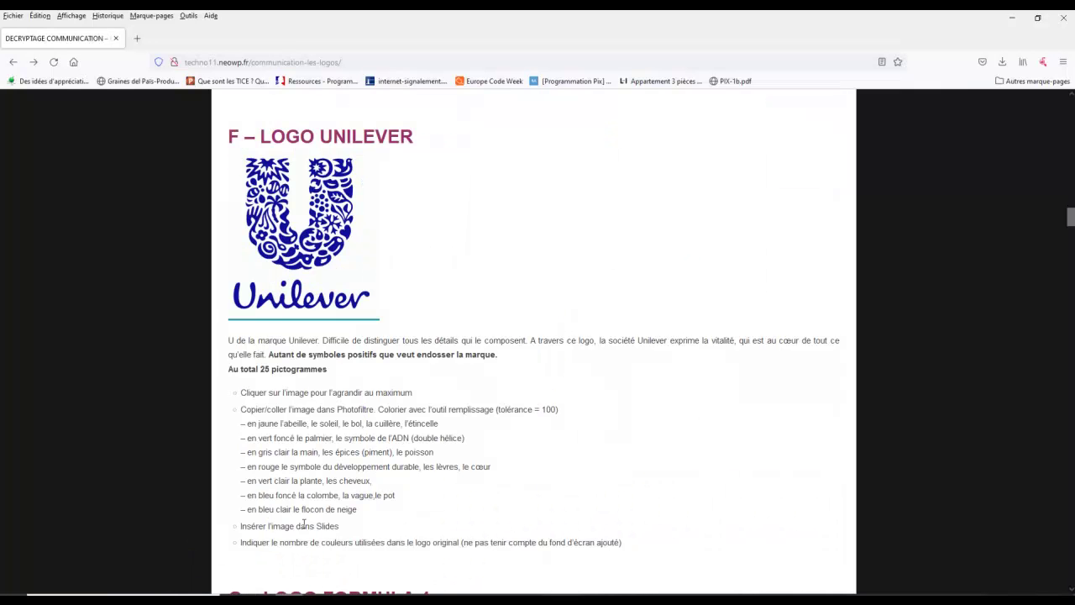